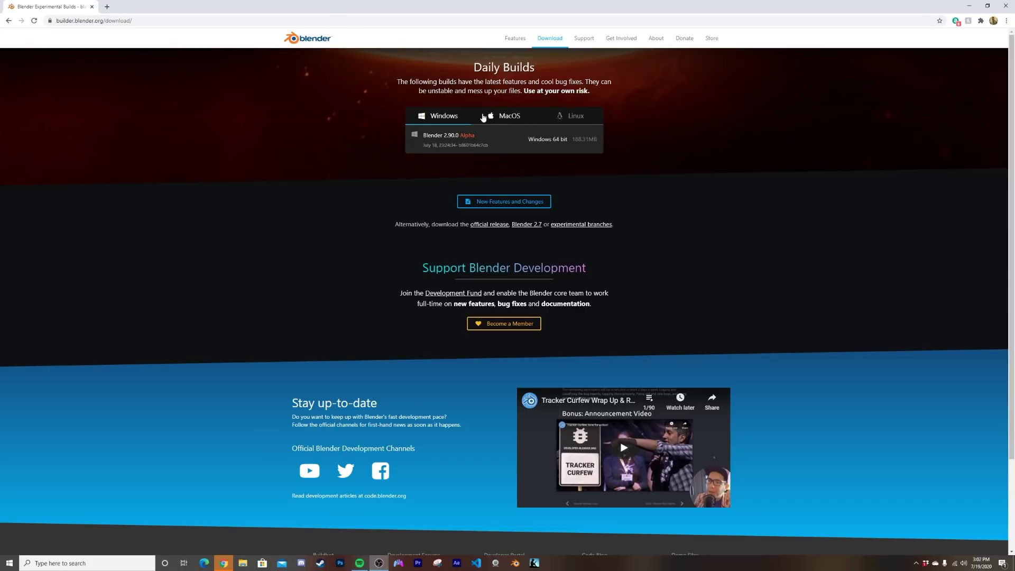
Choose the Windows Blender 2.90.0 Alpha daily build and launch blender.exe from the extracted build folder.
{"action": "left_click", "coordinate": [468, 139]}
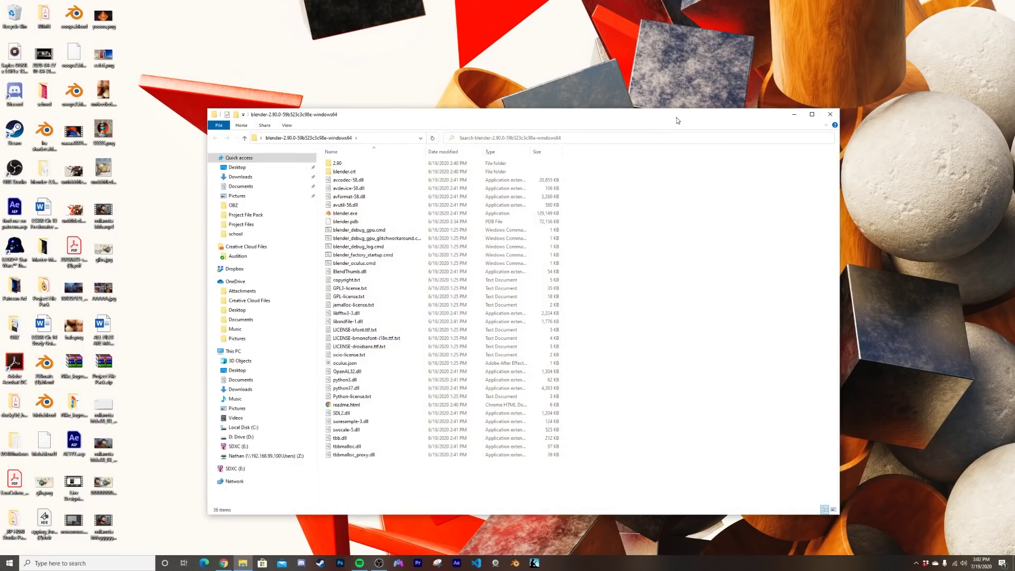
{"action": "left_click_drag", "start_coordinate": [677, 117], "coordinate": [524, 460]}
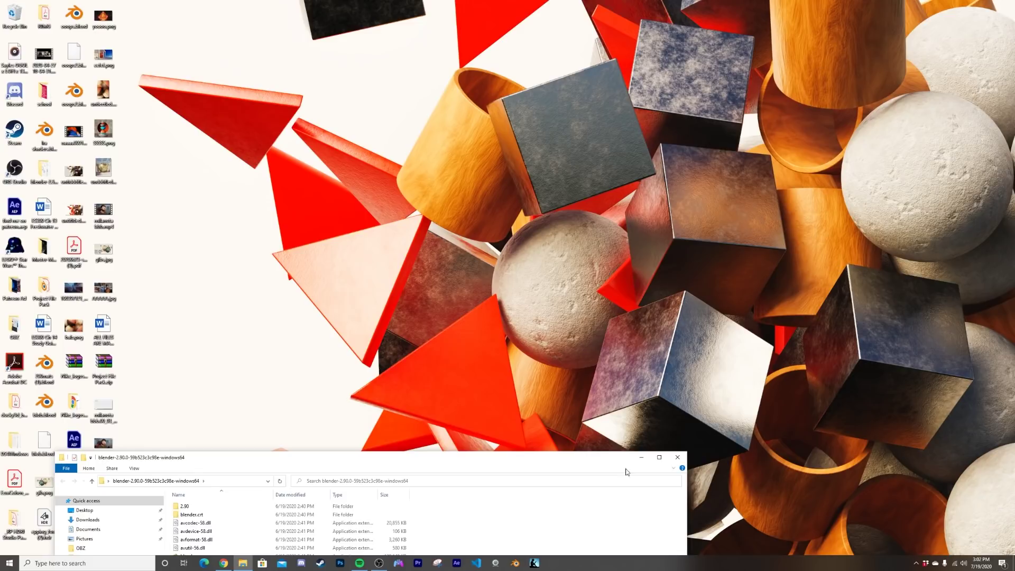
{"action": "left_click_drag", "start_coordinate": [498, 466], "coordinate": [636, 100]}
{"action": "double_click", "coordinate": [338, 193]}
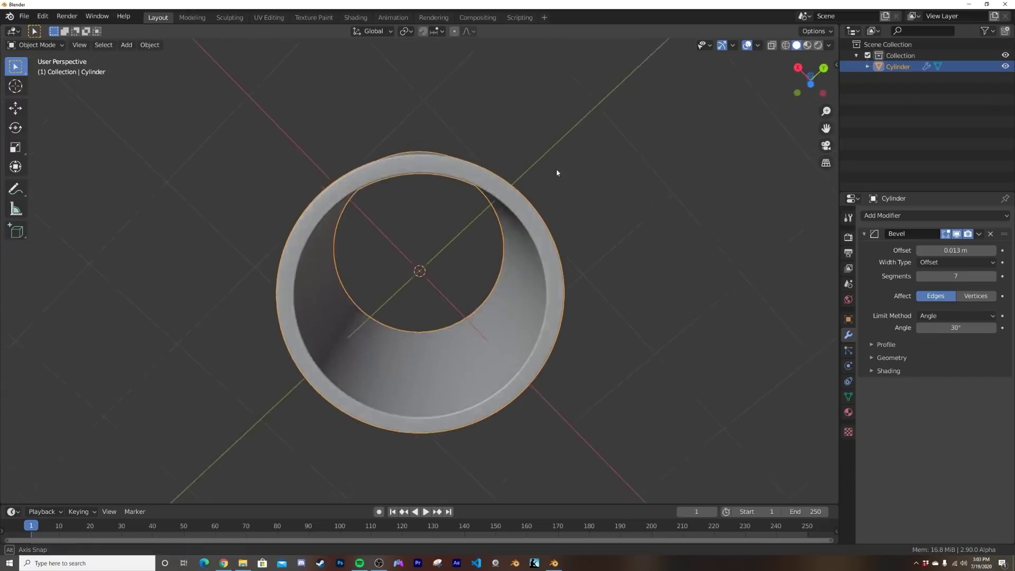
Switch to the Shading workspace and create a new material for the cylinder.
{"action": "mouse_move", "coordinate": [556, 169]}
{"action": "middle_mouse_down"}
{"action": "mouse_move", "coordinate": [532, 234]}
{"action": "mouse_move", "coordinate": [542, 281]}
{"action": "mouse_move", "coordinate": [520, 281]}
{"action": "mouse_move", "coordinate": [601, 245]}
{"action": "mouse_move", "coordinate": [589, 385]}
{"action": "mouse_move", "coordinate": [608, 347]}
{"action": "mouse_move", "coordinate": [534, 302]}
{"action": "mouse_move", "coordinate": [507, 185]}
{"action": "middle_mouse_up"}
{"action": "scroll", "coordinate": [518, 258], "scroll_direction": "up", "scroll_amount": 5}
{"action": "left_click", "coordinate": [356, 18]}
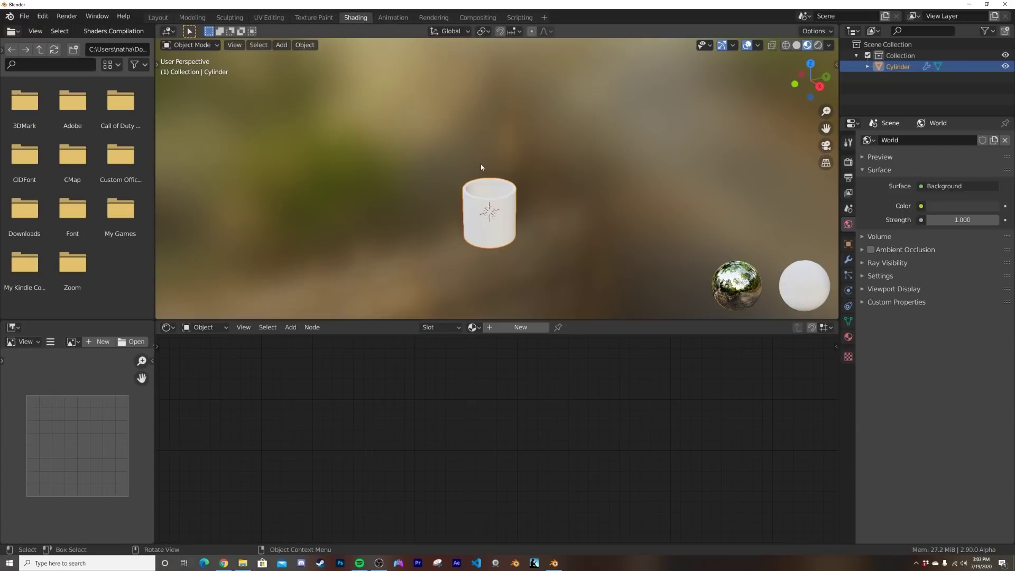
{"action": "scroll", "coordinate": [505, 241], "scroll_direction": "up", "scroll_amount": 3}
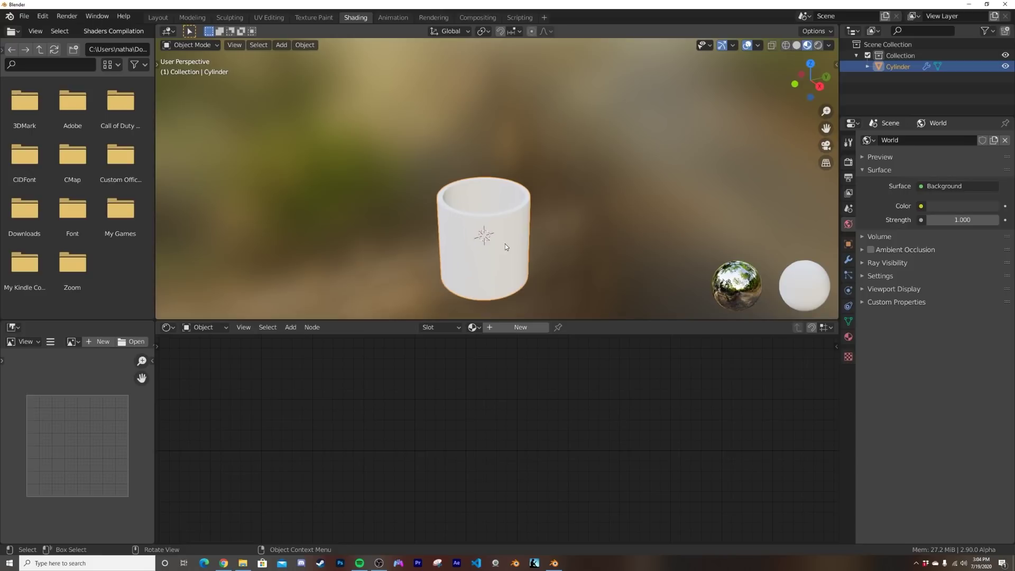
{"action": "key", "text": "KP_Decimal"}
{"action": "middle_click_drag", "start_coordinate": [524, 188], "coordinate": [580, 131]}
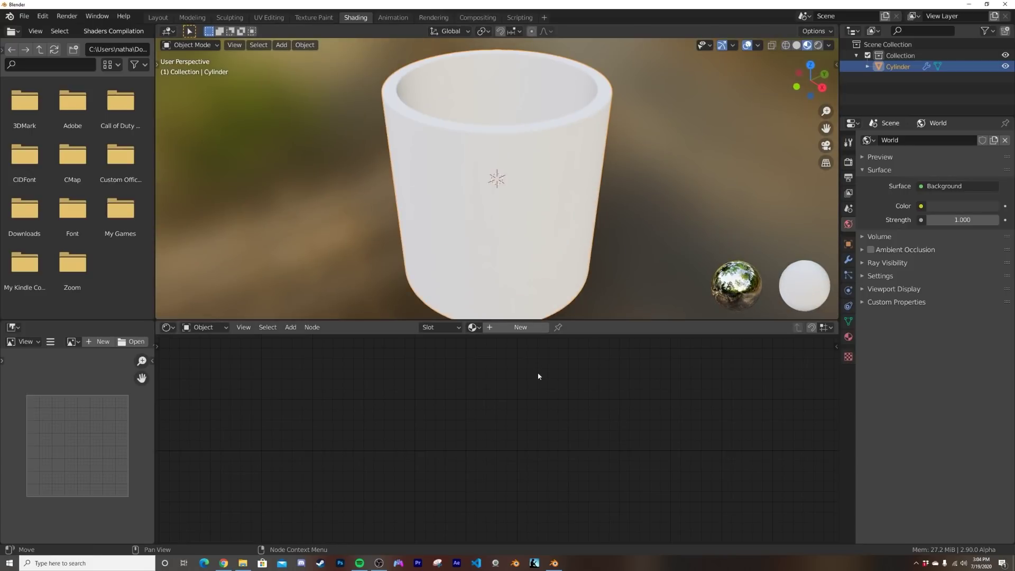
{"action": "left_click", "coordinate": [519, 328]}
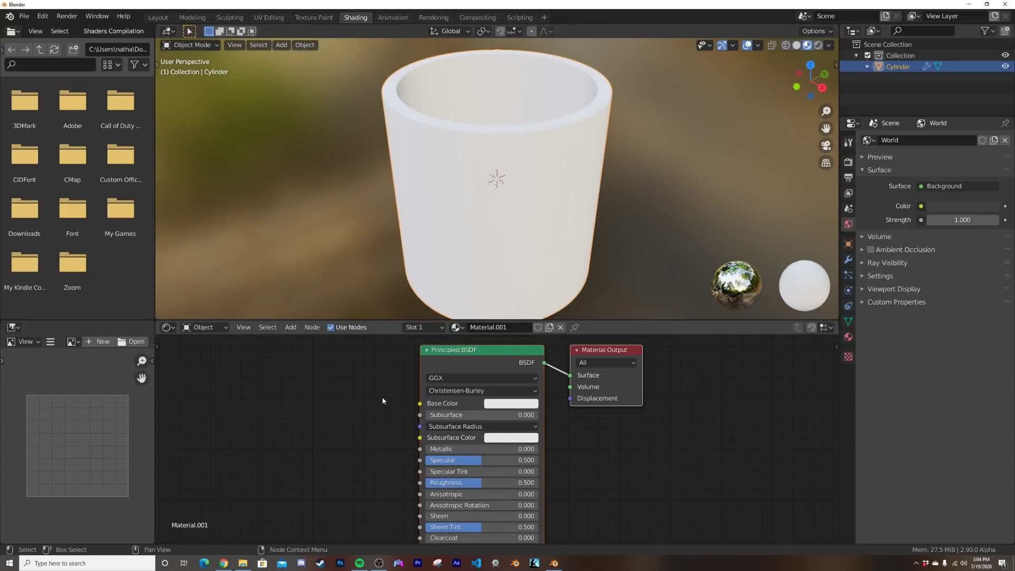
{"action": "key", "text": "shift+a"}
{"action": "type", "text": "col"}
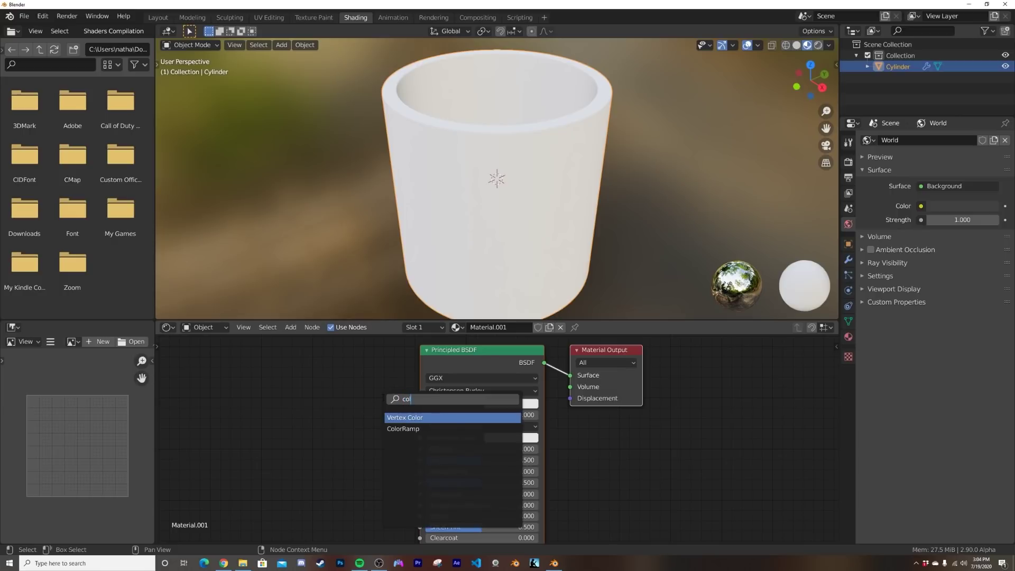
{"action": "key", "text": "Escape"}
Add a ColorRamp node and connect its Color output to the Principled BSDF's Base Color.
{"action": "key", "text": "shift+a"}
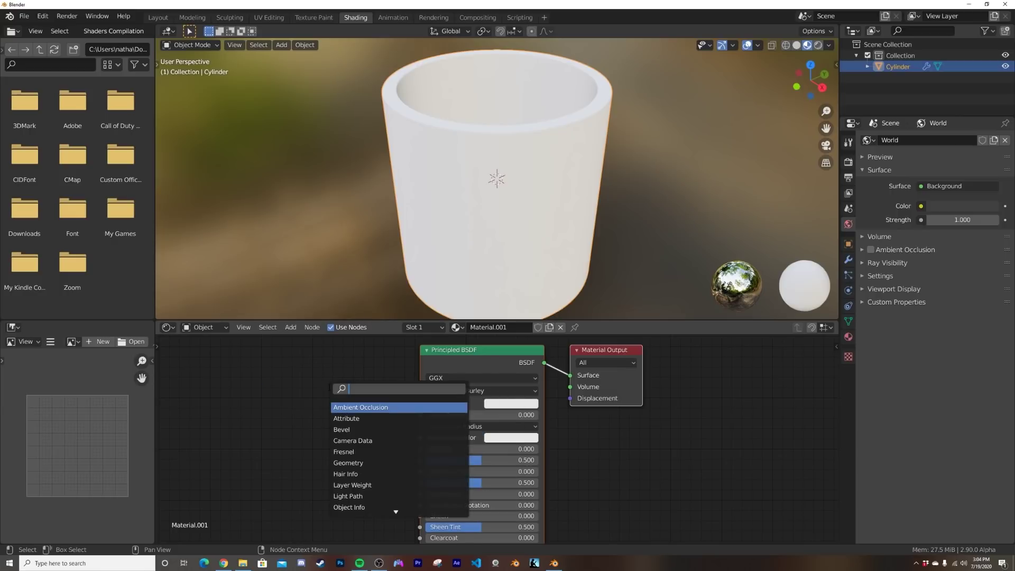
{"action": "type", "text": "col"}
{"action": "left_click", "coordinate": [341, 419]}
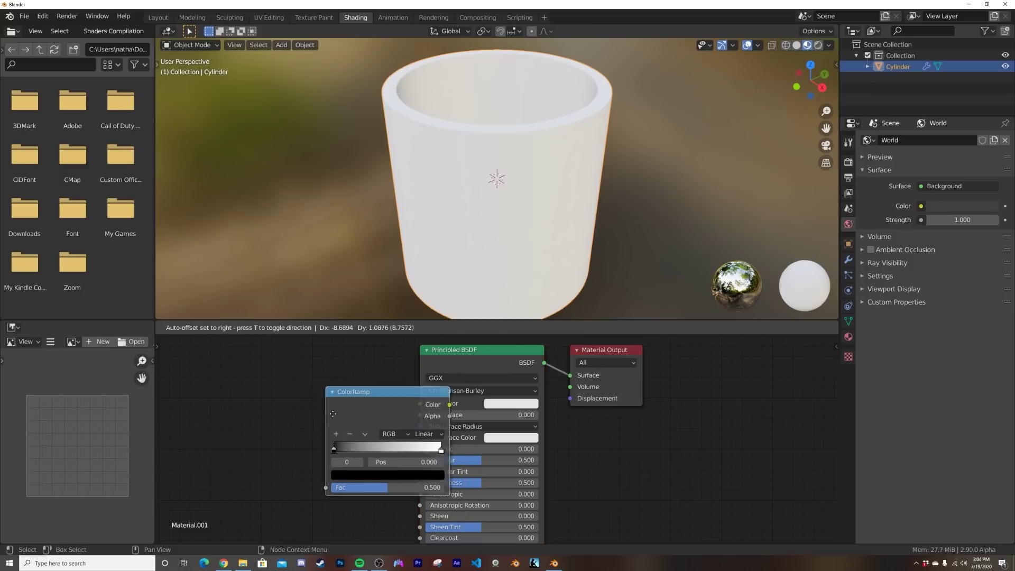
{"action": "left_click", "coordinate": [277, 408]}
{"action": "left_click_drag", "start_coordinate": [386, 393], "coordinate": [419, 403]}
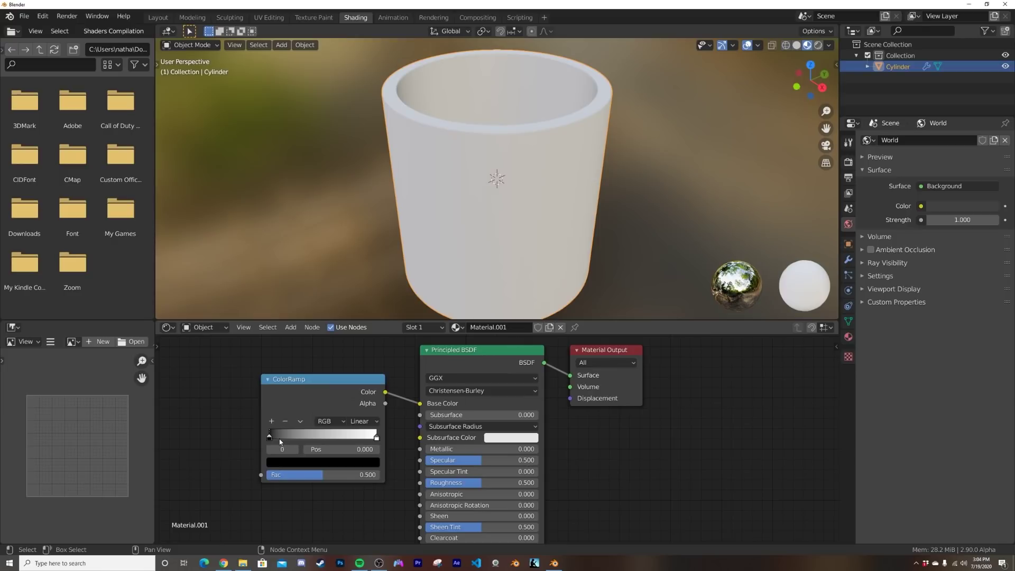
Switch to Adobe Color in the browser and copy the hex code #D9985F from the "wood hallway" palette in the wood results.
{"action": "left_click", "coordinate": [224, 563]}
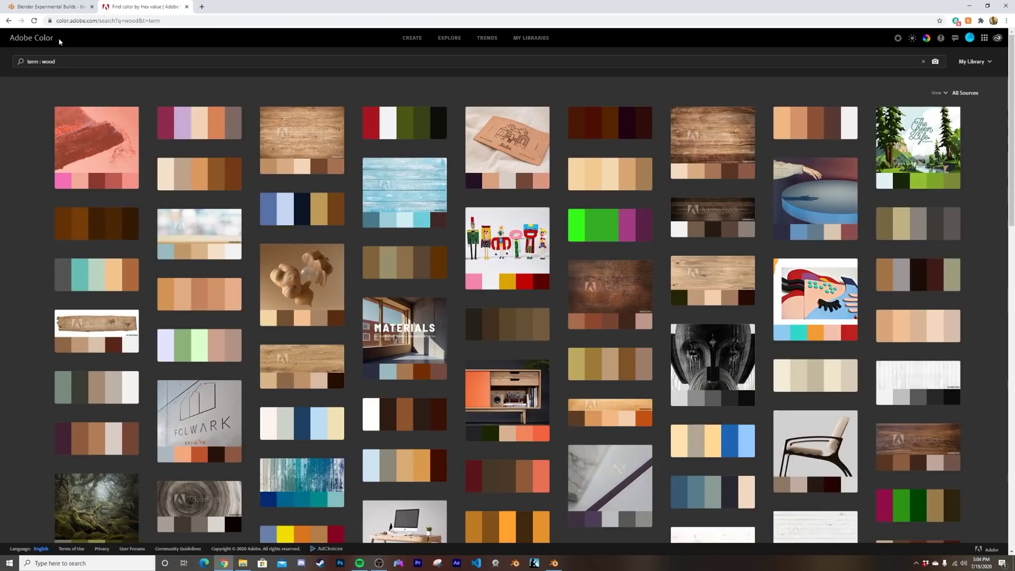
{"action": "scroll", "coordinate": [409, 91], "scroll_direction": "down", "scroll_amount": 5}
{"action": "scroll", "coordinate": [408, 370], "scroll_direction": "up", "scroll_amount": 5}
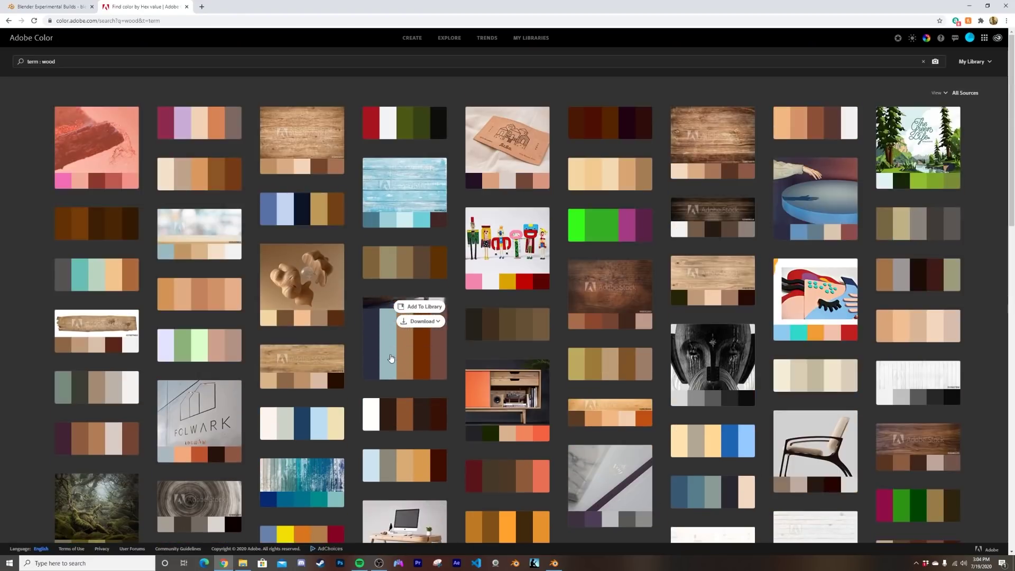
{"action": "left_click", "coordinate": [216, 182]}
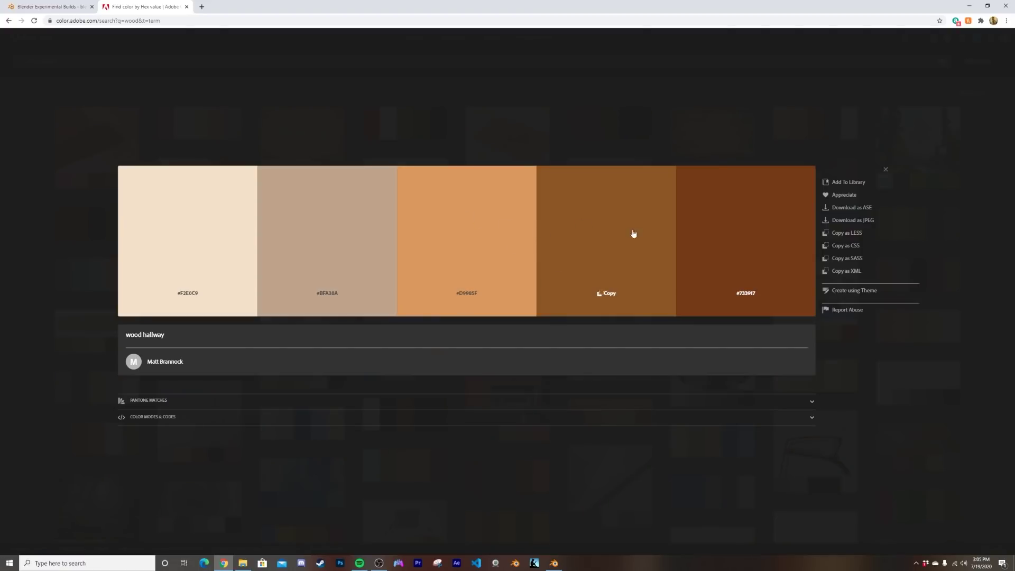
{"action": "left_click", "coordinate": [514, 291]}
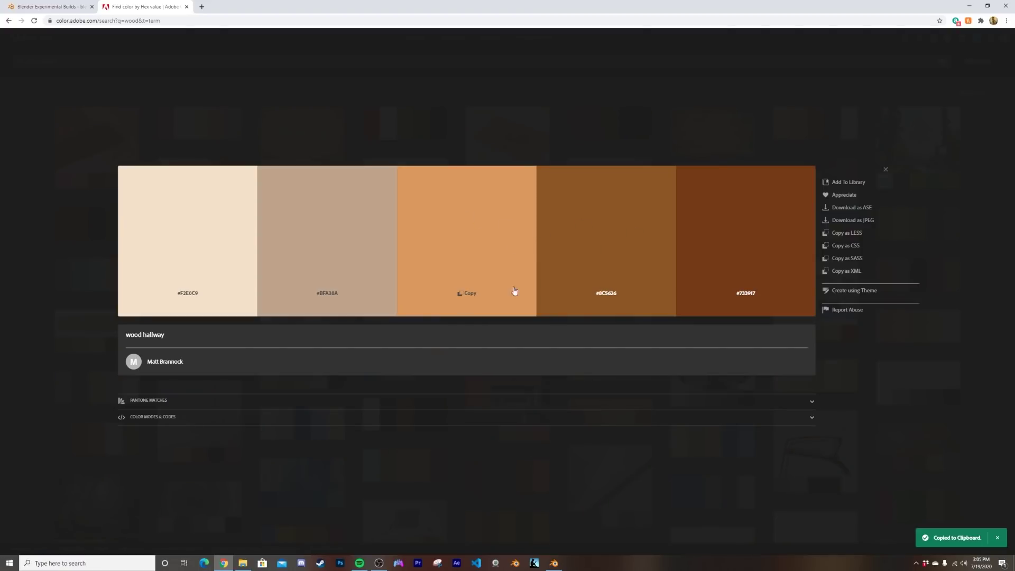
{"action": "left_click", "coordinate": [554, 563]}
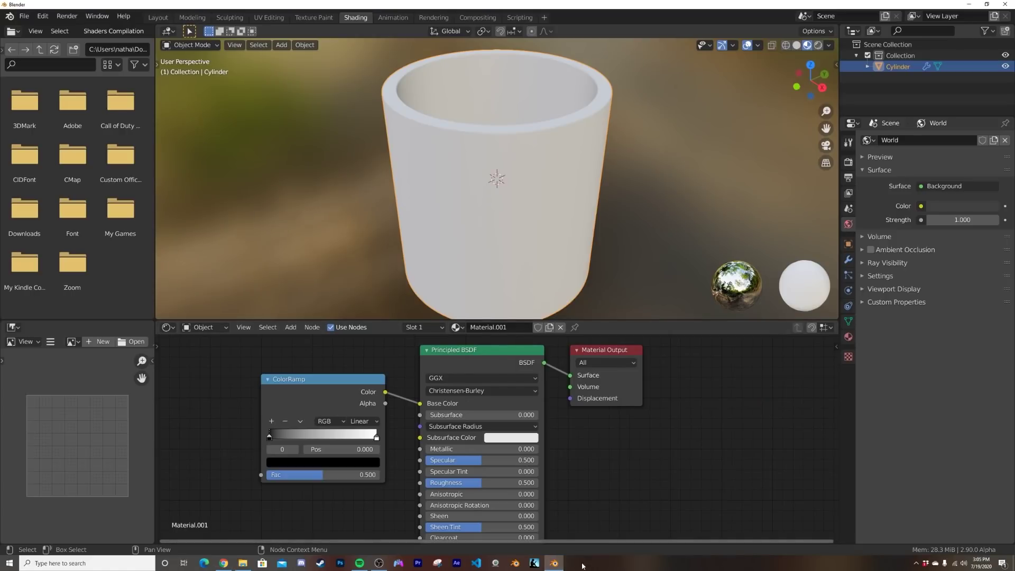
{"action": "left_click", "coordinate": [224, 562]}
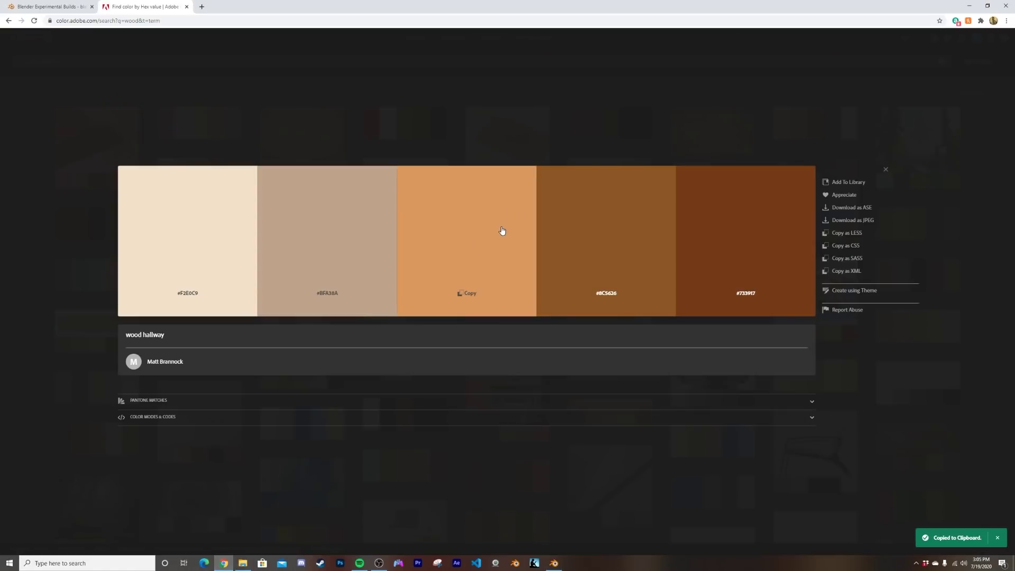
{"action": "left_click", "coordinate": [529, 224]}
{"action": "left_click", "coordinate": [964, 9]}
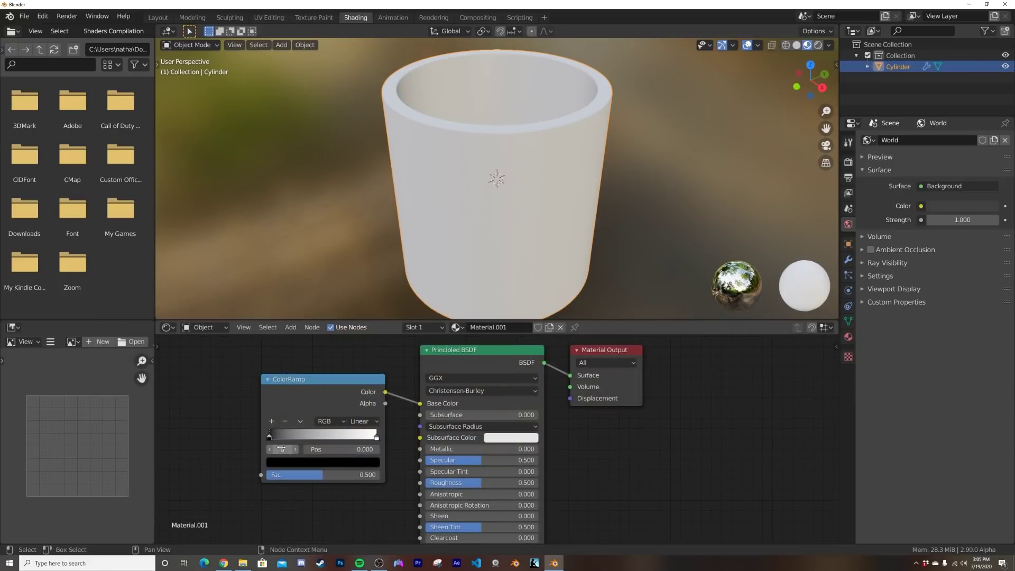
Set the ColorRamp's first stop to the copied light-orange hex colour.
{"action": "left_click", "coordinate": [278, 462]}
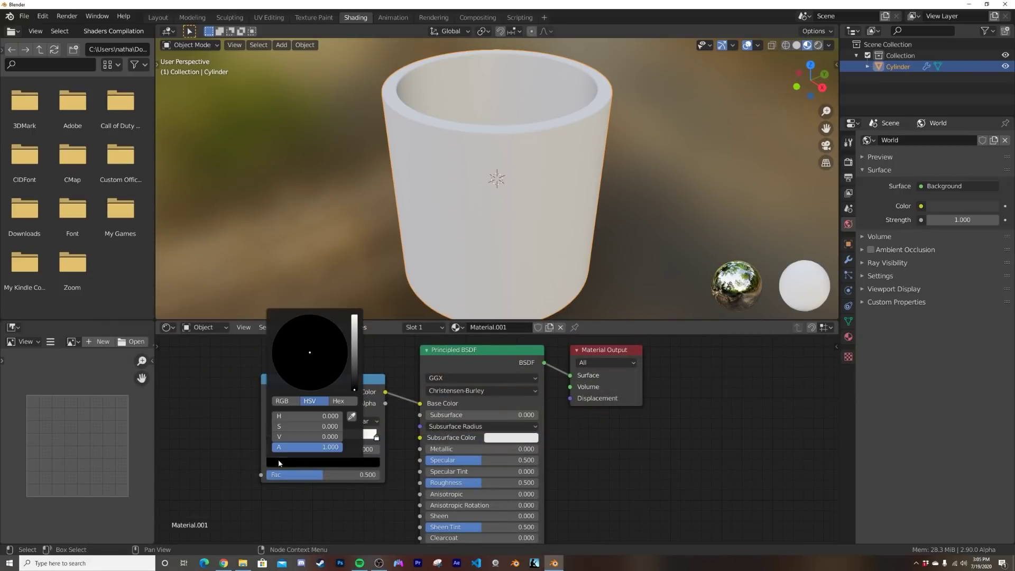
{"action": "left_click", "coordinate": [332, 402]}
{"action": "left_click", "coordinate": [322, 415]}
{"action": "key", "text": "ctrl+v"}
{"action": "key", "text": "Return"}
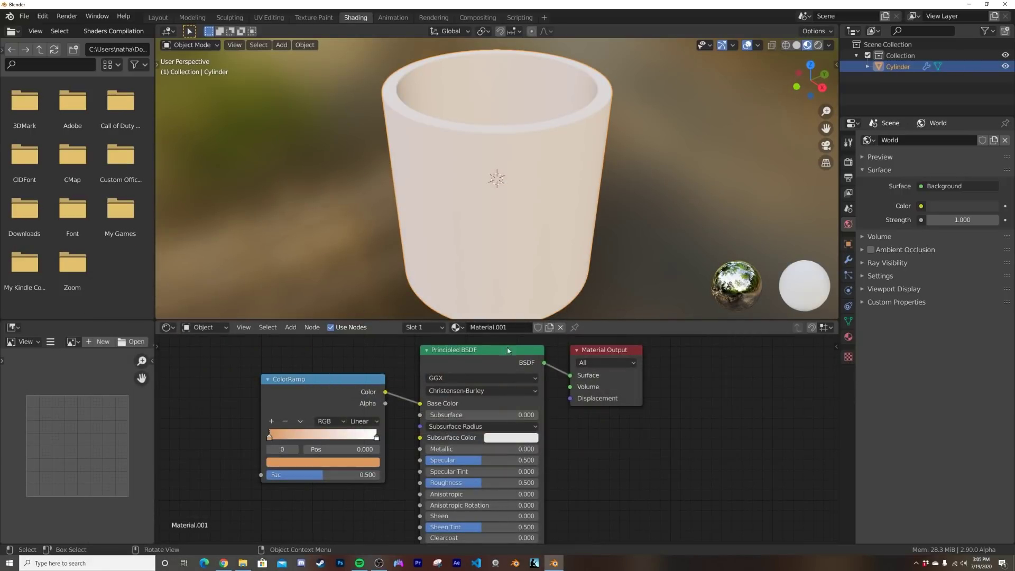
Copy the brown hex code #8C5626 from the Adobe Color palette and apply it to the ColorRamp's second stop.
{"action": "left_click", "coordinate": [223, 564]}
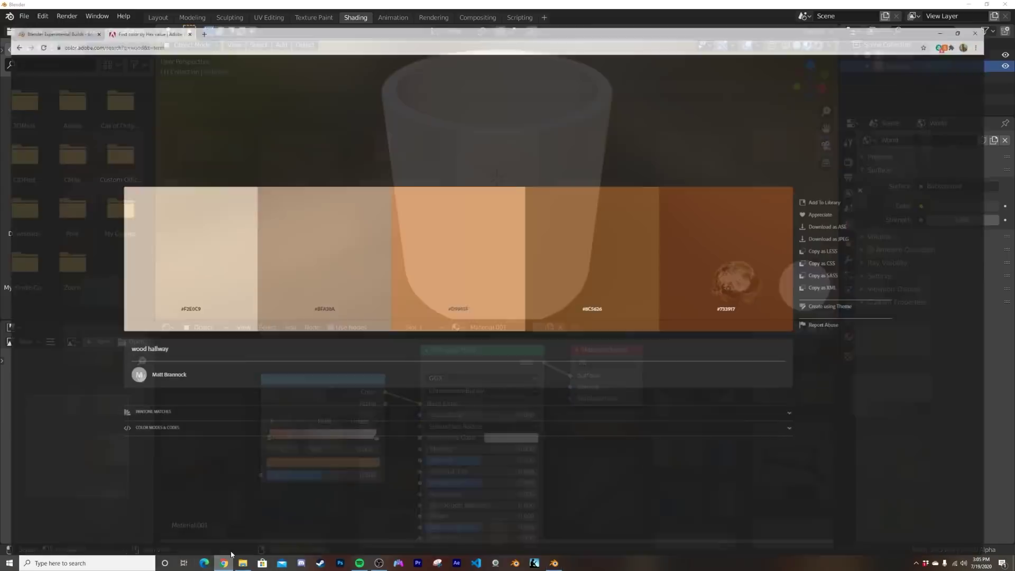
{"action": "left_click", "coordinate": [604, 293]}
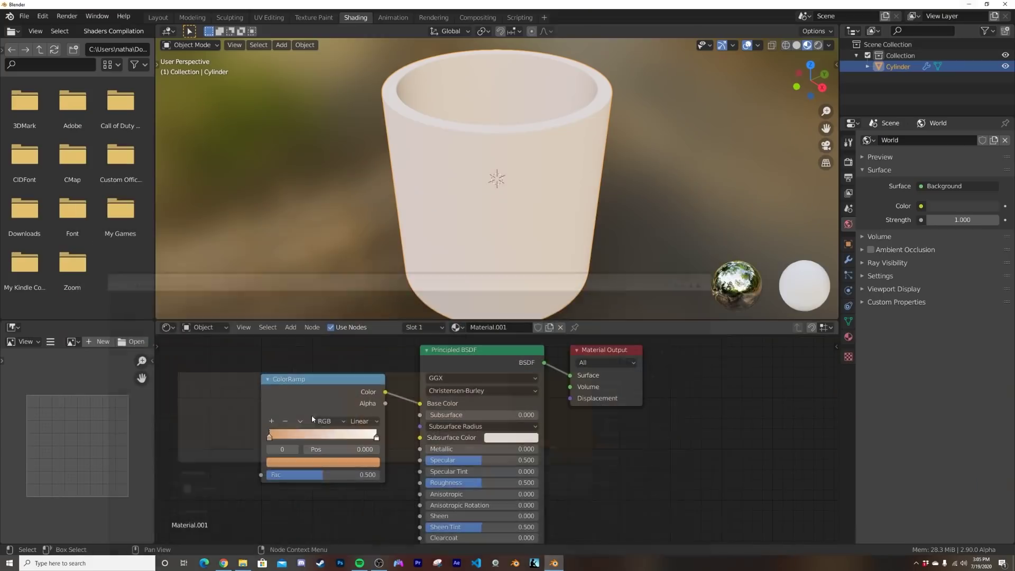
{"action": "left_click", "coordinate": [970, 6]}
{"action": "left_click", "coordinate": [377, 437]}
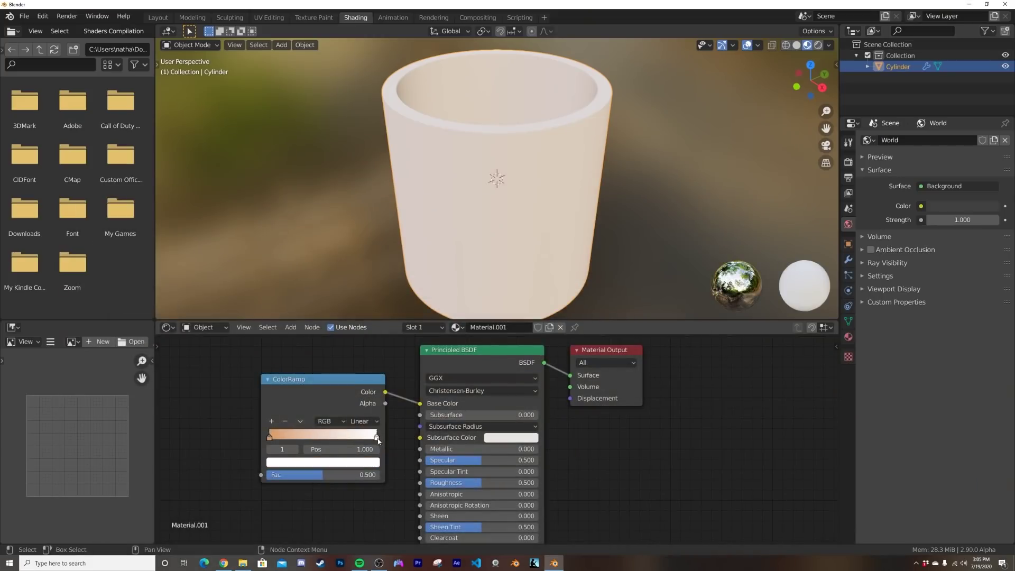
{"action": "left_click", "coordinate": [360, 462]}
{"action": "left_click", "coordinate": [324, 416]}
{"action": "key", "text": "ctrl+v"}
{"action": "key", "text": "Return"}
Add a Noise Texture node and connect its Fac output to the ColorRamp's Fac input.
{"action": "middle_click_drag", "start_coordinate": [203, 391], "coordinate": [335, 394]}
{"action": "key", "text": "shift+a"}
{"action": "type", "text": "noi"}
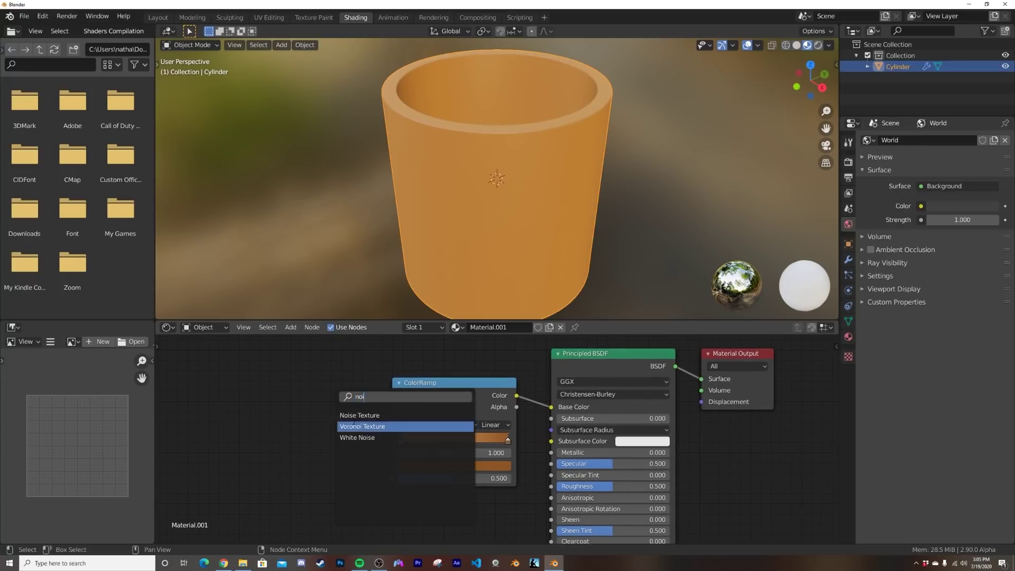
{"action": "left_click", "coordinate": [406, 418]}
{"action": "left_click", "coordinate": [356, 417]}
{"action": "left_click_drag", "start_coordinate": [356, 411], "coordinate": [392, 478]}
{"action": "scroll", "coordinate": [337, 481], "scroll_direction": "up", "scroll_amount": 5}
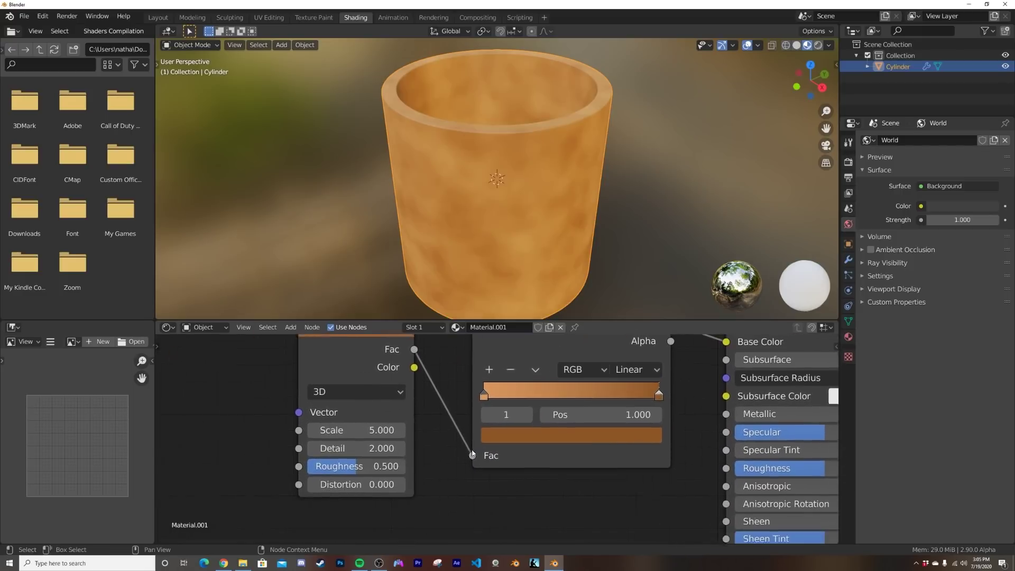
{"action": "scroll", "coordinate": [339, 449], "scroll_direction": "down", "scroll_amount": 5}
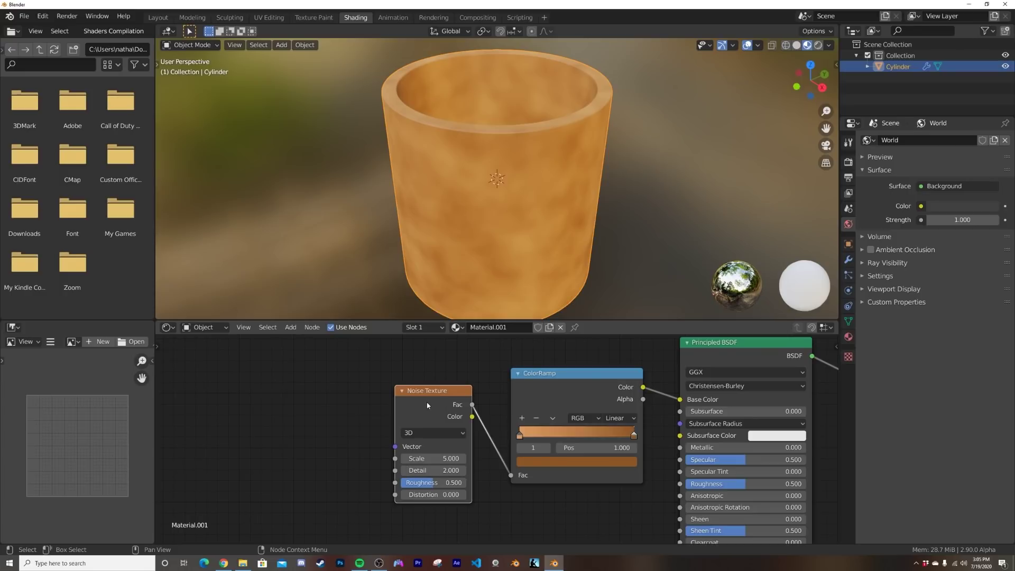
Add Texture Coordinate and Mapping nodes to the Noise Texture, and feed the Mapping's Vector from the Object output.
{"action": "key", "text": "ctrl+t"}
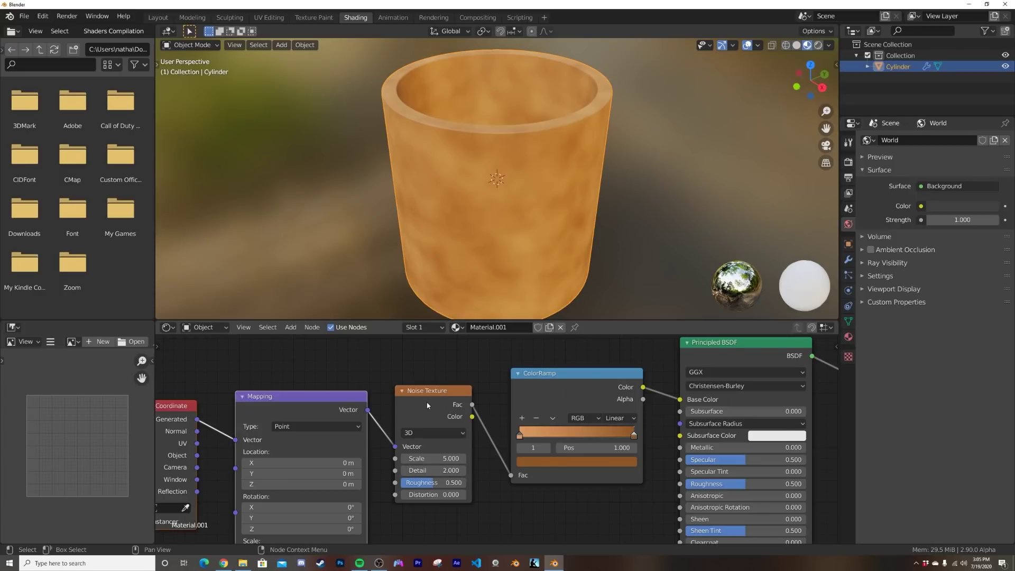
{"action": "middle_click_drag", "start_coordinate": [259, 459], "coordinate": [317, 434]}
{"action": "middle_click_drag", "start_coordinate": [325, 393], "coordinate": [374, 368]}
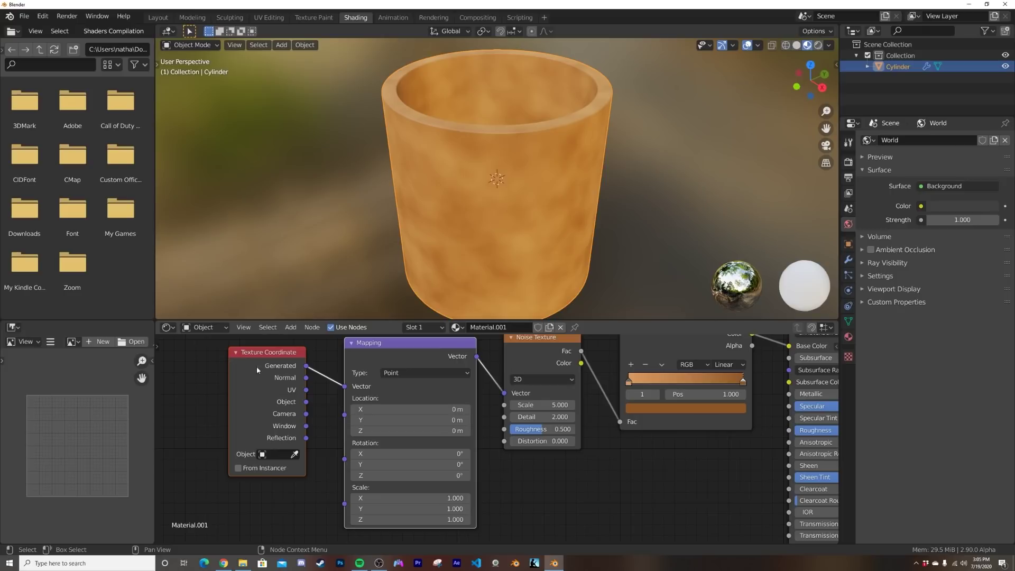
{"action": "left_click_drag", "start_coordinate": [306, 402], "coordinate": [344, 387]}
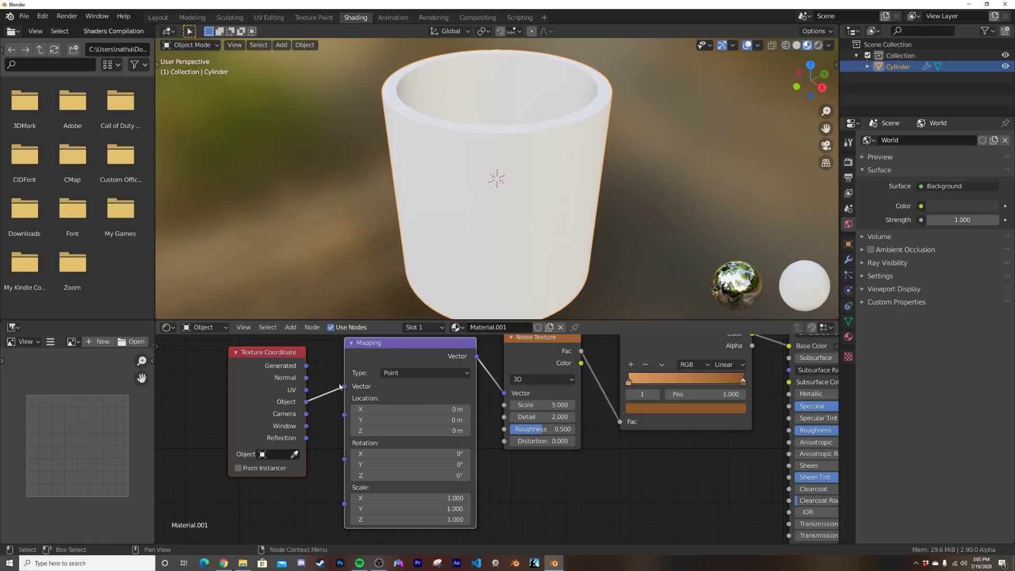
{"action": "mouse_move", "coordinate": [566, 191]}
{"action": "middle_mouse_down"}
{"action": "mouse_move", "coordinate": [568, 244]}
{"action": "mouse_move", "coordinate": [565, 183]}
{"action": "middle_mouse_up"}
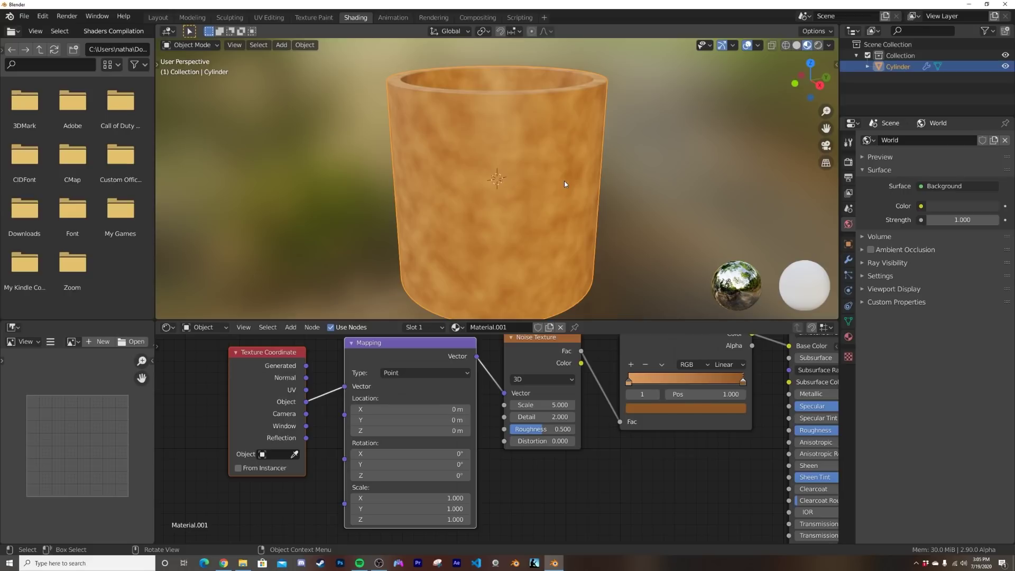
Set the Noise Texture's Detail to 16 and check the pattern on the cylinder's side.
{"action": "middle_click_drag", "start_coordinate": [686, 456], "coordinate": [440, 500]}
{"action": "middle_click_drag", "start_coordinate": [321, 446], "coordinate": [416, 428]}
{"action": "scroll", "coordinate": [563, 185], "scroll_direction": "up", "scroll_amount": 3}
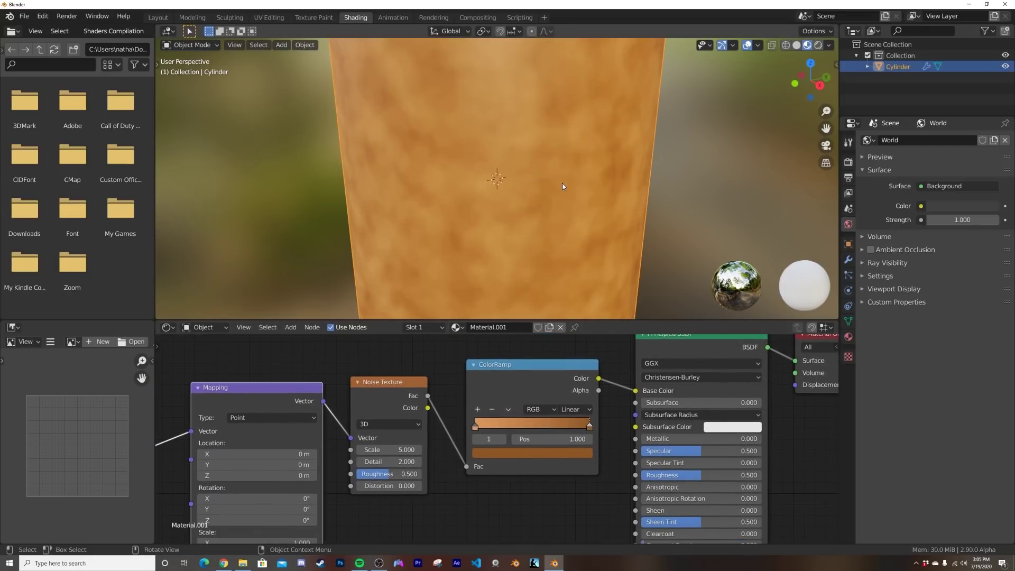
{"action": "scroll", "coordinate": [456, 381], "scroll_direction": "down", "scroll_amount": 1}
{"action": "left_click_drag", "start_coordinate": [393, 459], "coordinate": [476, 459]}
{"action": "middle_click_drag", "start_coordinate": [527, 227], "coordinate": [467, 267]}
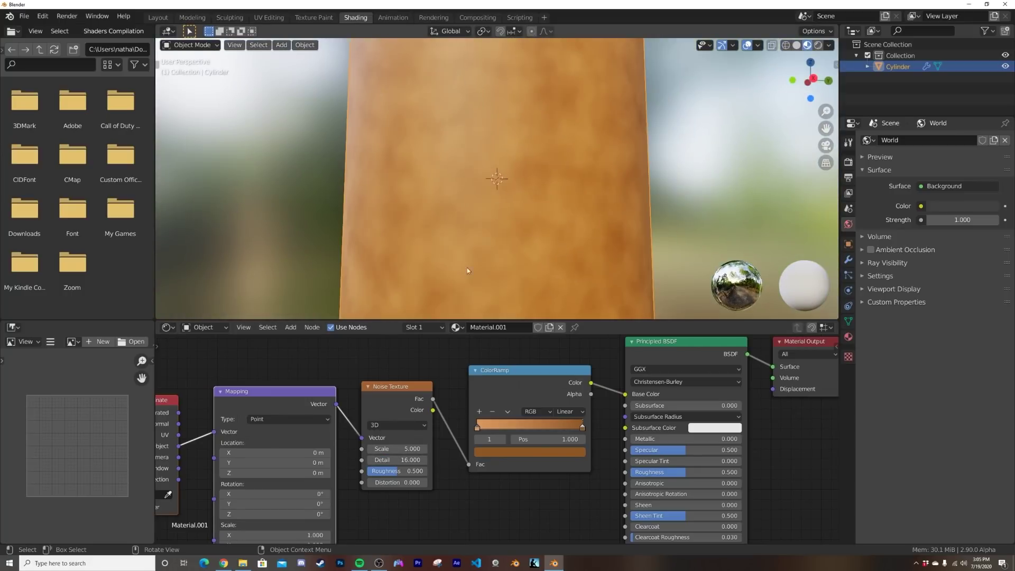
Set the Noise Texture's Roughness to 0.747 and inspect the cylinder's side and rim.
{"action": "left_click_drag", "start_coordinate": [397, 471], "coordinate": [422, 471]}
{"action": "scroll", "coordinate": [500, 193], "scroll_direction": "up", "scroll_amount": 3}
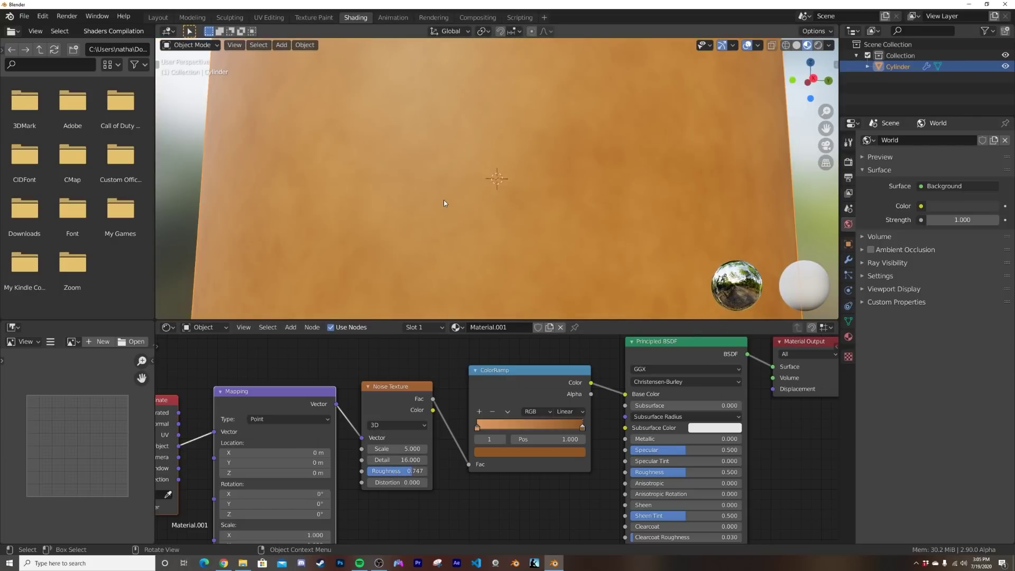
{"action": "scroll", "coordinate": [445, 203], "scroll_direction": "down", "scroll_amount": 4}
{"action": "middle_click_drag", "start_coordinate": [462, 208], "coordinate": [464, 197]}
{"action": "scroll", "coordinate": [547, 148], "scroll_direction": "down", "scroll_amount": 2}
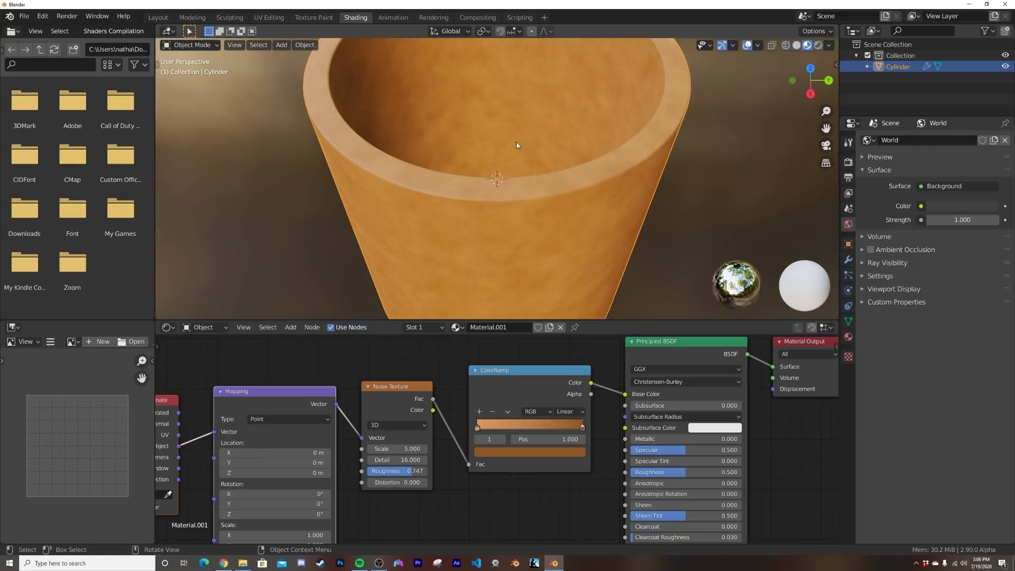
{"action": "middle_click_drag", "start_coordinate": [516, 141], "coordinate": [515, 173]}
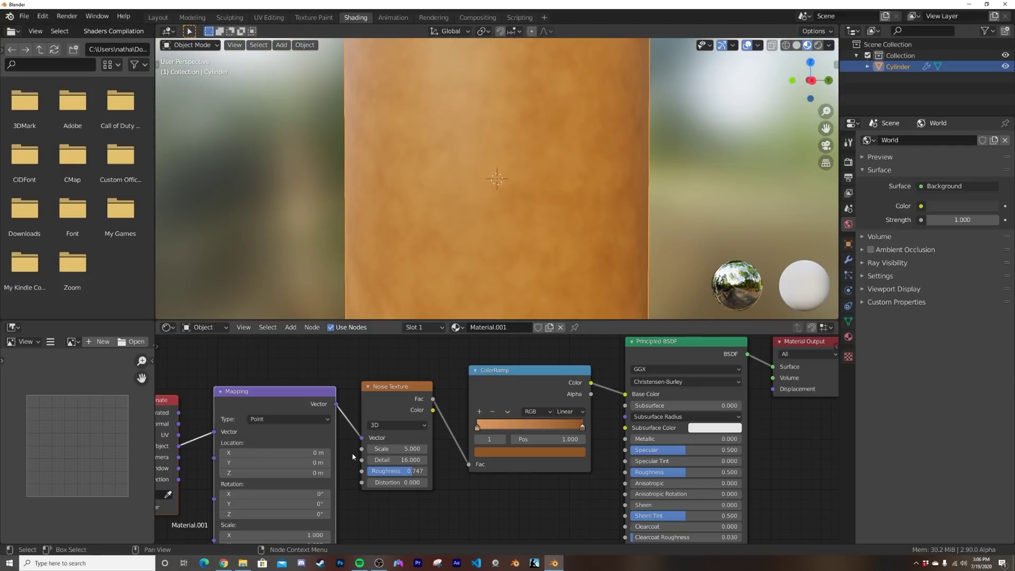
Set the Noise Texture's Distortion to 0.690 and check the pattern on the cylinder's side.
{"action": "left_click_drag", "start_coordinate": [393, 483], "coordinate": [395, 483], "text": "shift"}
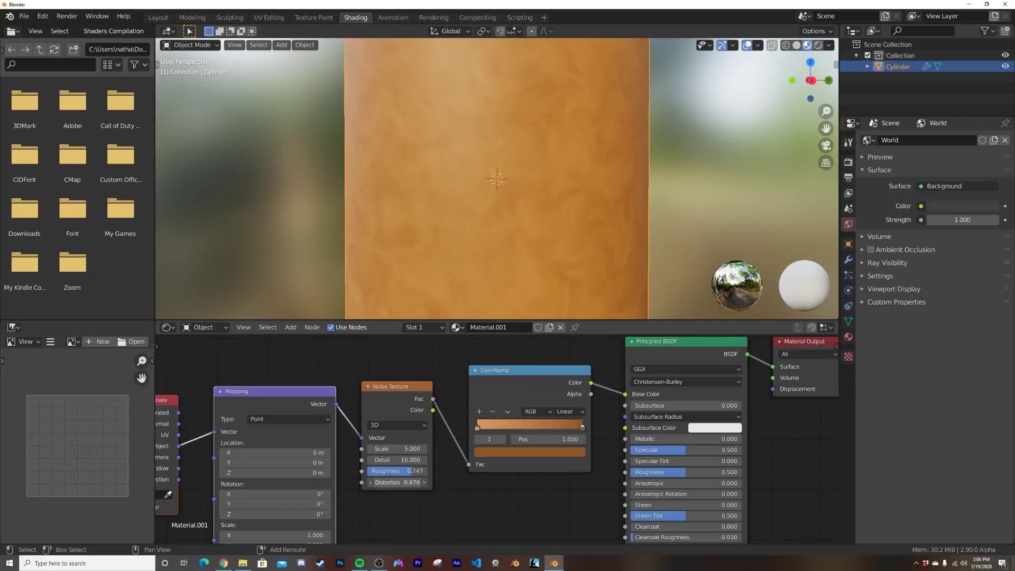
{"action": "scroll", "coordinate": [501, 202], "scroll_direction": "down", "scroll_amount": 2}
{"action": "scroll", "coordinate": [501, 202], "scroll_direction": "up", "scroll_amount": 1}
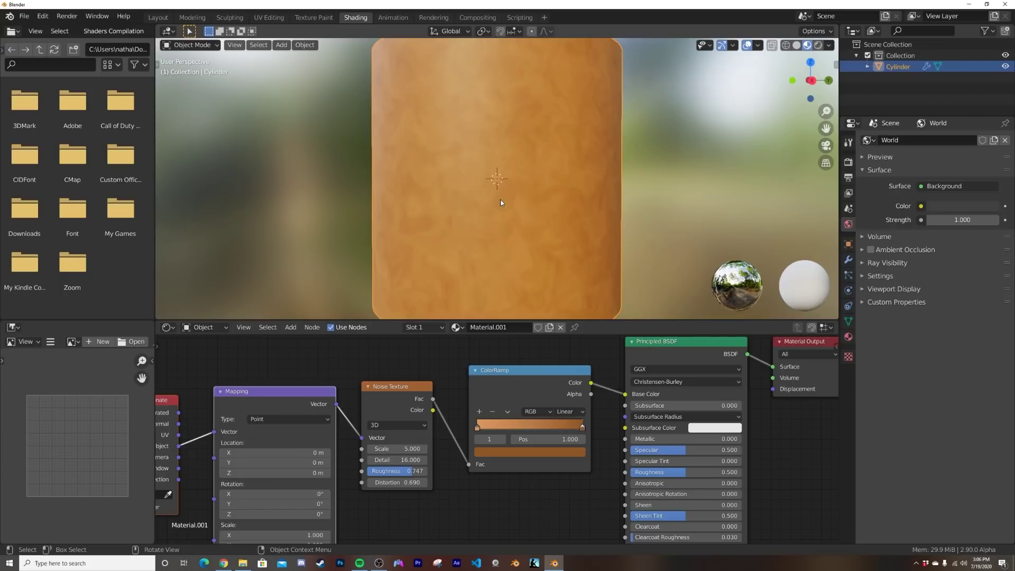
Move the ColorRamp's dark brown stop to position 0.696 and set the Noise Texture's Scale to 1.660.
{"action": "left_click_drag", "start_coordinate": [575, 431], "coordinate": [549, 431]}
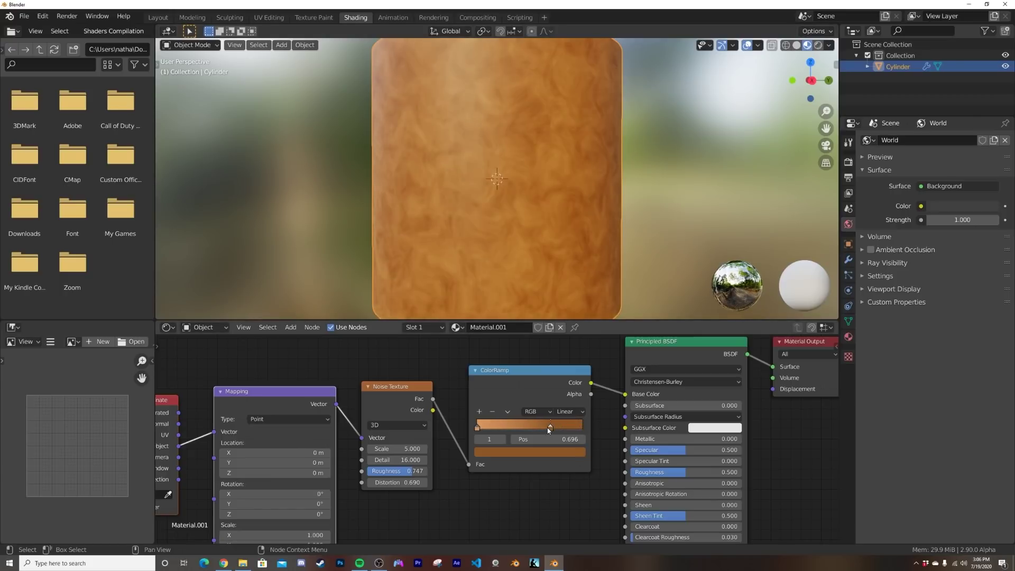
{"action": "left_click_drag", "start_coordinate": [413, 449], "coordinate": [379, 449]}
{"action": "middle_click_drag", "start_coordinate": [305, 497], "coordinate": [453, 429]}
{"action": "middle_click_drag", "start_coordinate": [479, 314], "coordinate": [603, 159]}
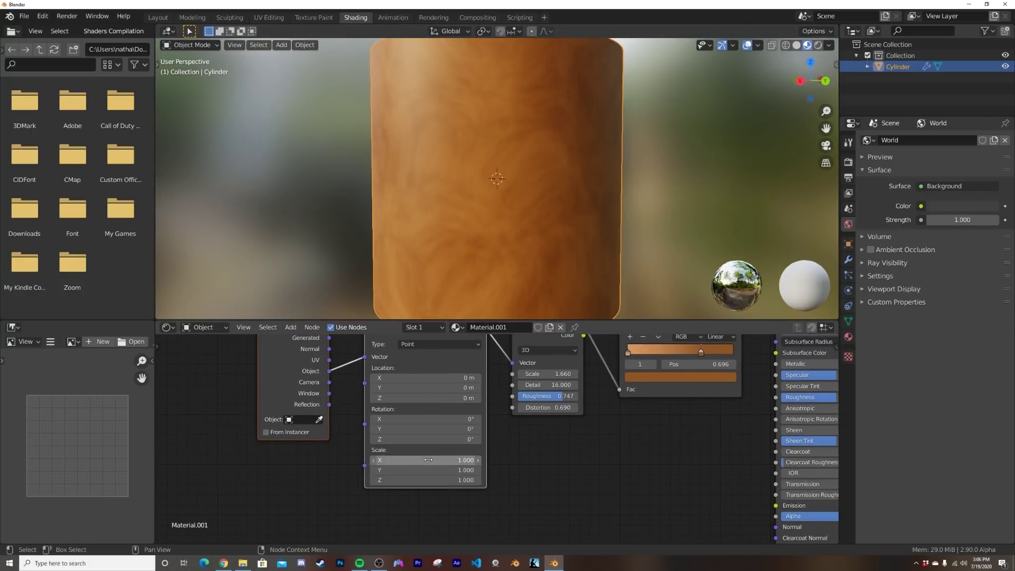
Stretch the noise into vertical wood grain by setting the Mapping node's Y scale to 6.410, and deselect the cylinder.
{"action": "middle_click_drag", "start_coordinate": [432, 472], "coordinate": [424, 512]}
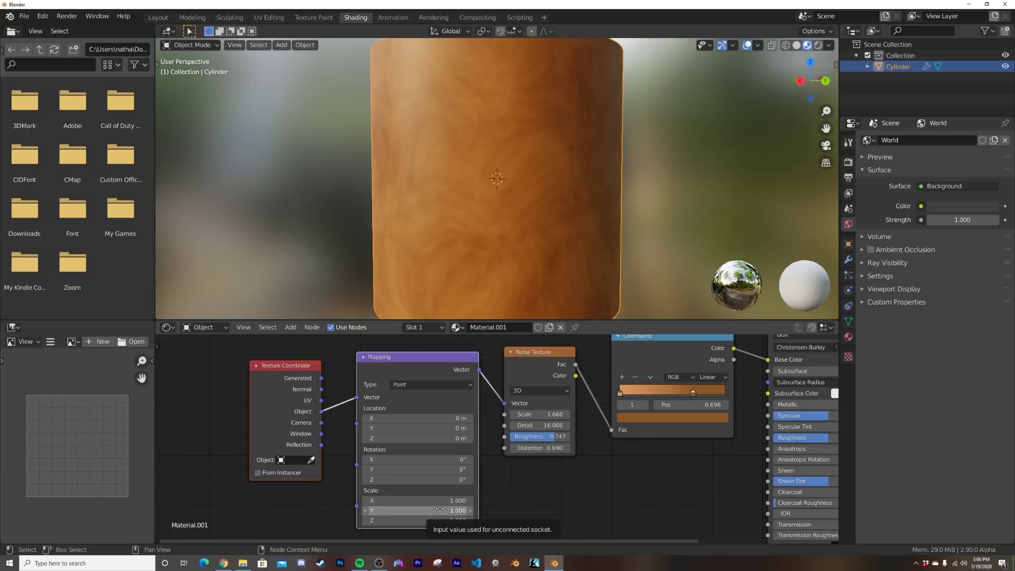
{"action": "left_click", "coordinate": [439, 509]}
{"action": "type", "text": ".33"}
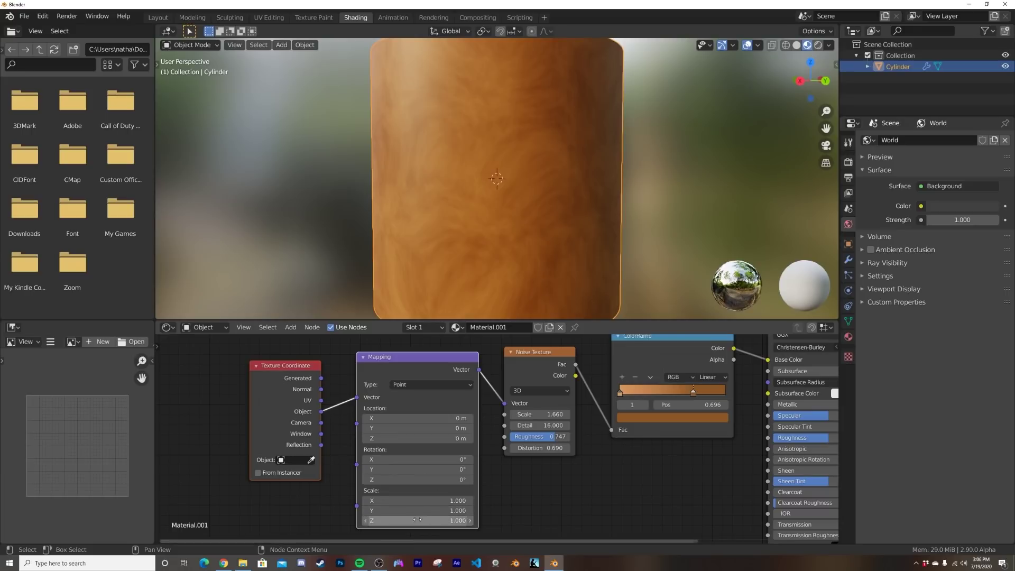
{"action": "key", "text": "Return"}
{"action": "left_click_drag", "start_coordinate": [439, 511], "coordinate": [497, 510]}
{"action": "middle_click_drag", "start_coordinate": [519, 186], "coordinate": [532, 164]}
{"action": "scroll", "coordinate": [561, 238], "scroll_direction": "down", "scroll_amount": 3}
{"action": "left_click", "coordinate": [653, 151]}
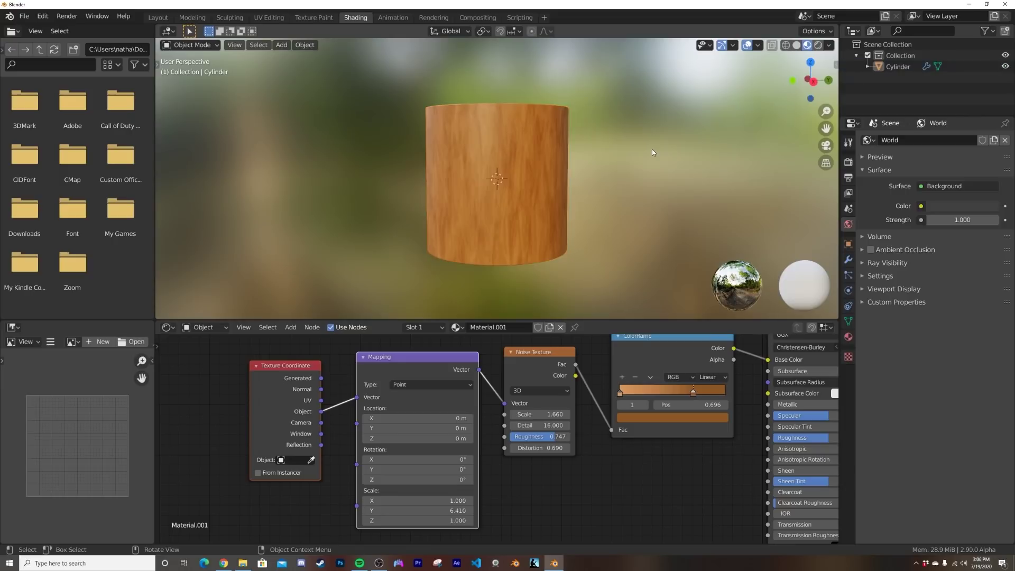
Add a Bump node in the empty space below the ColorRamp, beside the Principled BSDF.
{"action": "scroll", "coordinate": [629, 179], "scroll_direction": "up", "scroll_amount": 4}
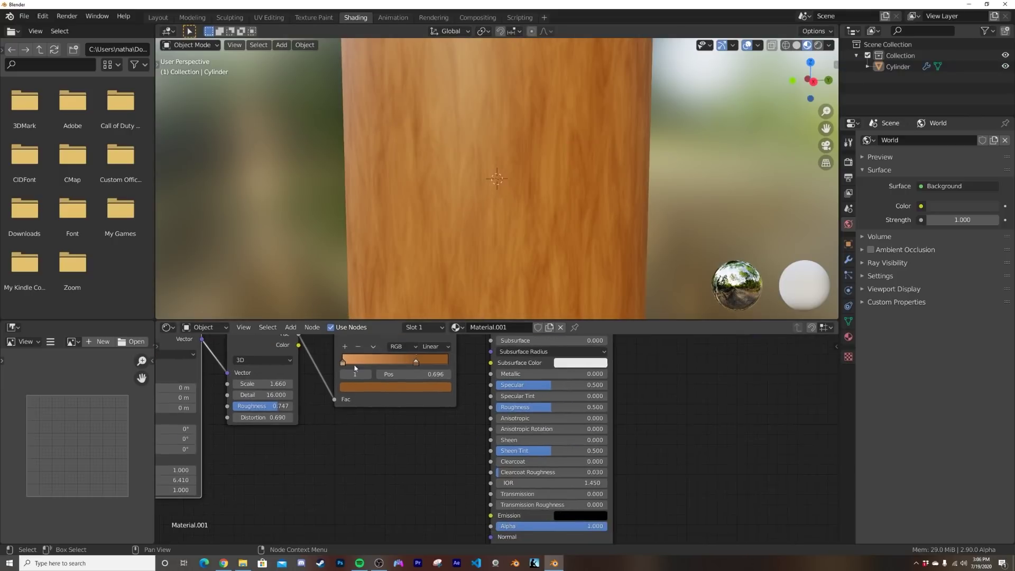
{"action": "scroll", "coordinate": [442, 447], "scroll_direction": "down", "scroll_amount": 1}
{"action": "middle_click_drag", "start_coordinate": [442, 447], "coordinate": [448, 408]}
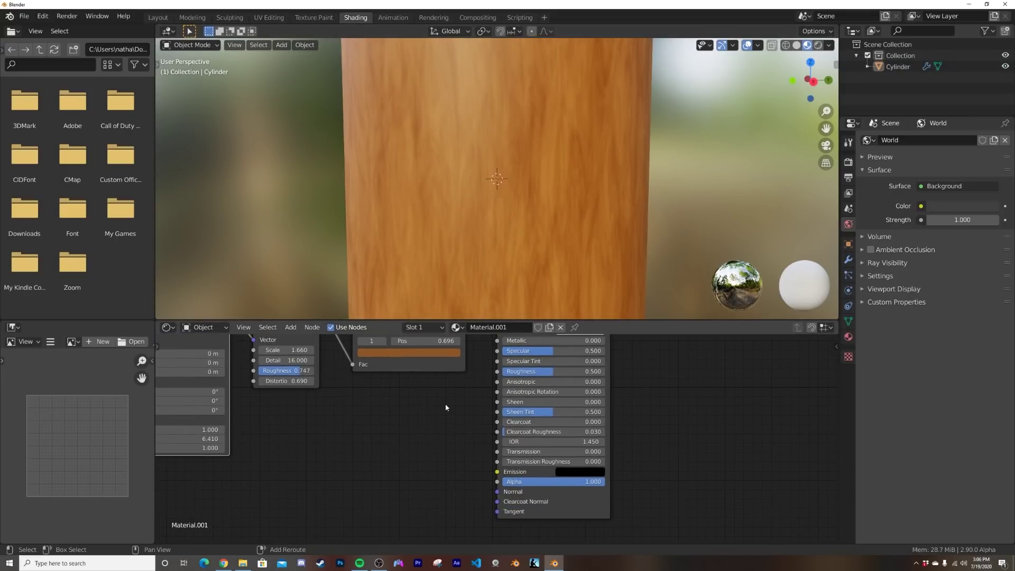
{"action": "key", "text": "shift+a"}
{"action": "type", "text": "bump"}
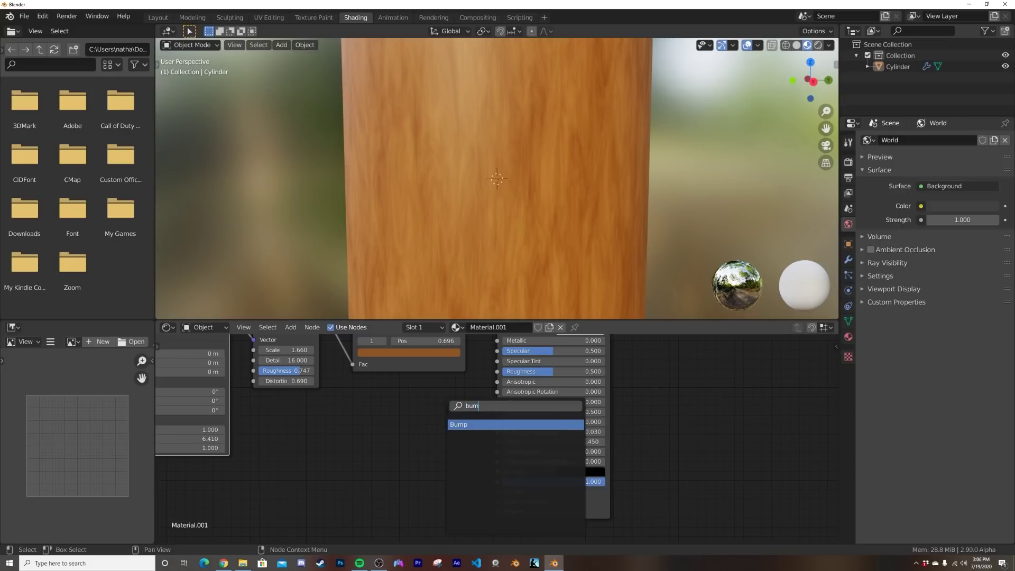
{"action": "key", "text": "Escape"}
{"action": "key", "text": "shift+a"}
{"action": "type", "text": "bum"}
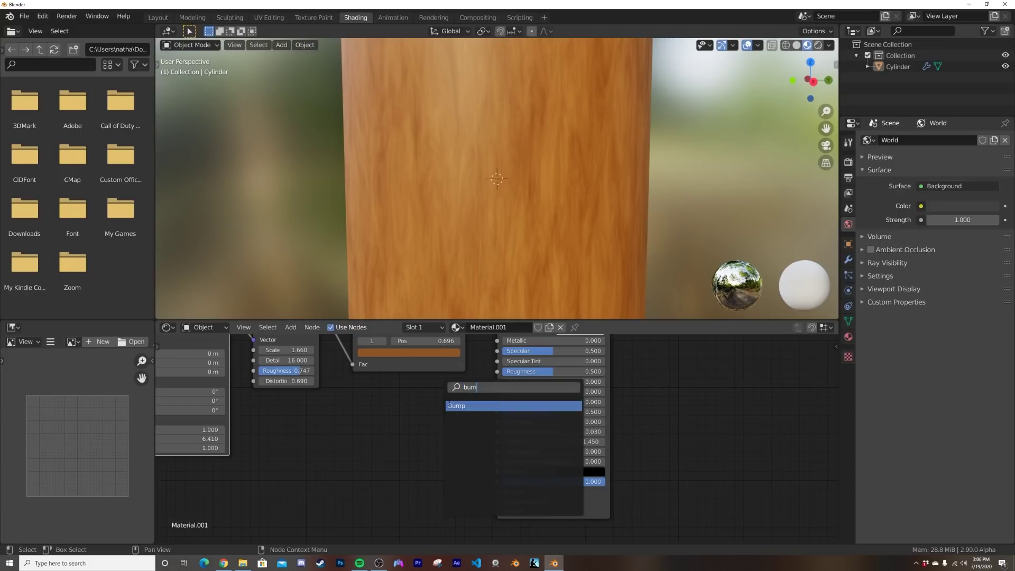
{"action": "key", "text": "Return"}
{"action": "left_click", "coordinate": [407, 469]}
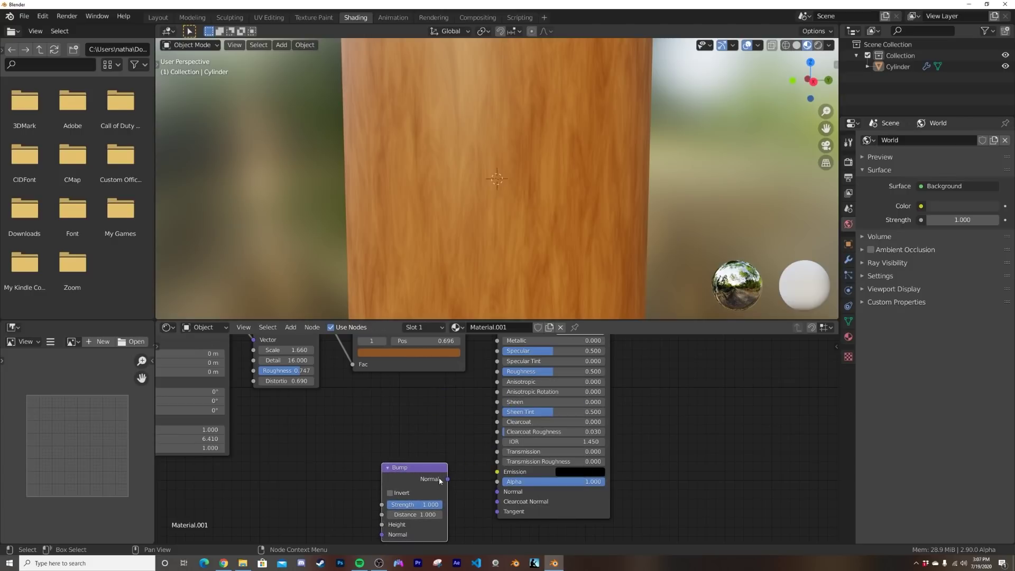
Connect the Bump's Normal output to the Principled BSDF's Normal input, and the Noise Texture's Fac output to the Bump's Height.
{"action": "left_click_drag", "start_coordinate": [448, 479], "coordinate": [498, 492]}
{"action": "scroll", "coordinate": [414, 453], "scroll_direction": "down", "scroll_amount": 2}
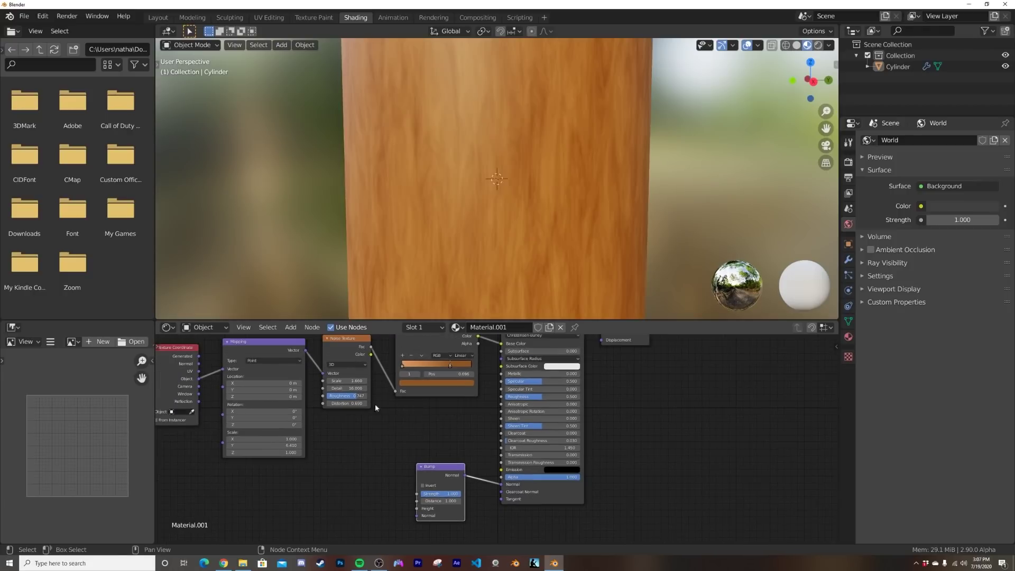
{"action": "left_click_drag", "start_coordinate": [375, 350], "coordinate": [417, 509]}
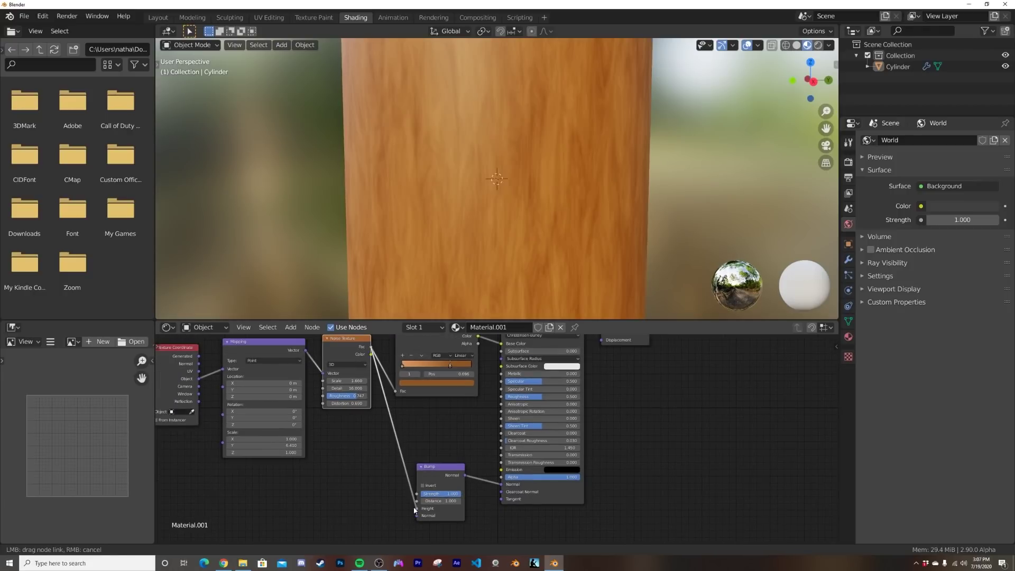
Reduce the Bump node's Strength to 0.112 and inspect the grain on the cylinder's side and rim.
{"action": "middle_click_drag", "start_coordinate": [511, 226], "coordinate": [516, 224]}
{"action": "mouse_move", "coordinate": [435, 495]}
{"action": "left_mouse_down"}
{"action": "mouse_move", "coordinate": [394, 494]}
{"action": "mouse_move", "coordinate": [431, 494]}
{"action": "left_mouse_up"}
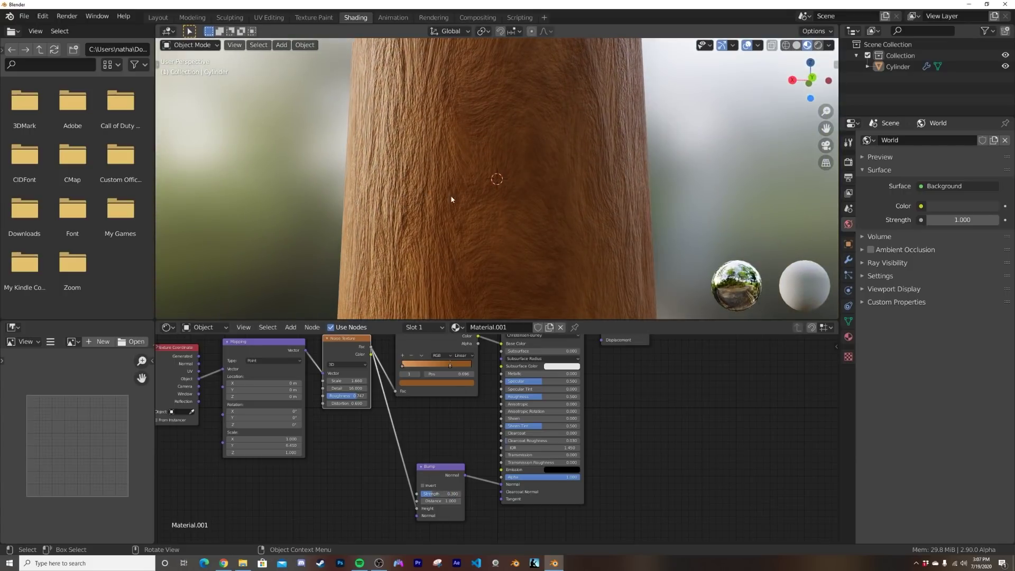
{"action": "middle_click_drag", "start_coordinate": [451, 197], "coordinate": [467, 259]}
{"action": "left_click_drag", "start_coordinate": [442, 494], "coordinate": [426, 494]}
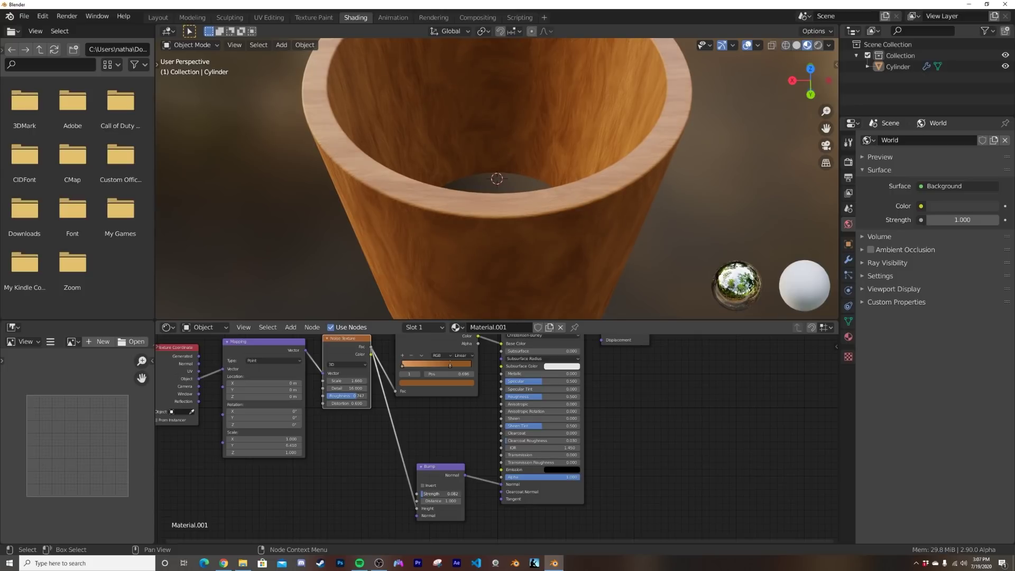
{"action": "middle_click_drag", "start_coordinate": [531, 252], "coordinate": [567, 183]}
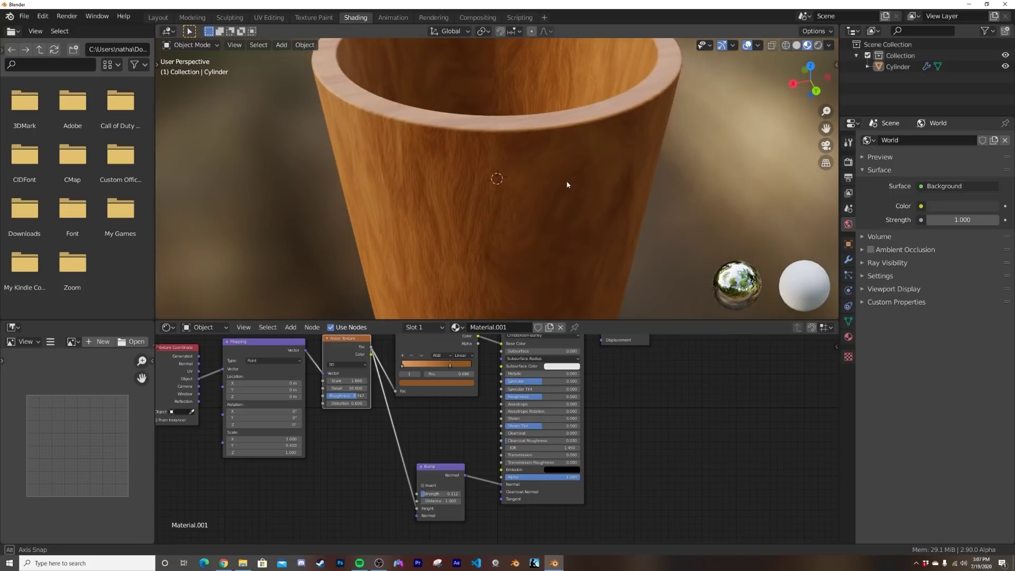
{"action": "scroll", "coordinate": [570, 217], "scroll_direction": "down", "scroll_amount": 4}
{"action": "middle_click_drag", "start_coordinate": [574, 252], "coordinate": [617, 240]}
{"action": "scroll", "coordinate": [580, 222], "scroll_direction": "up", "scroll_amount": 2}
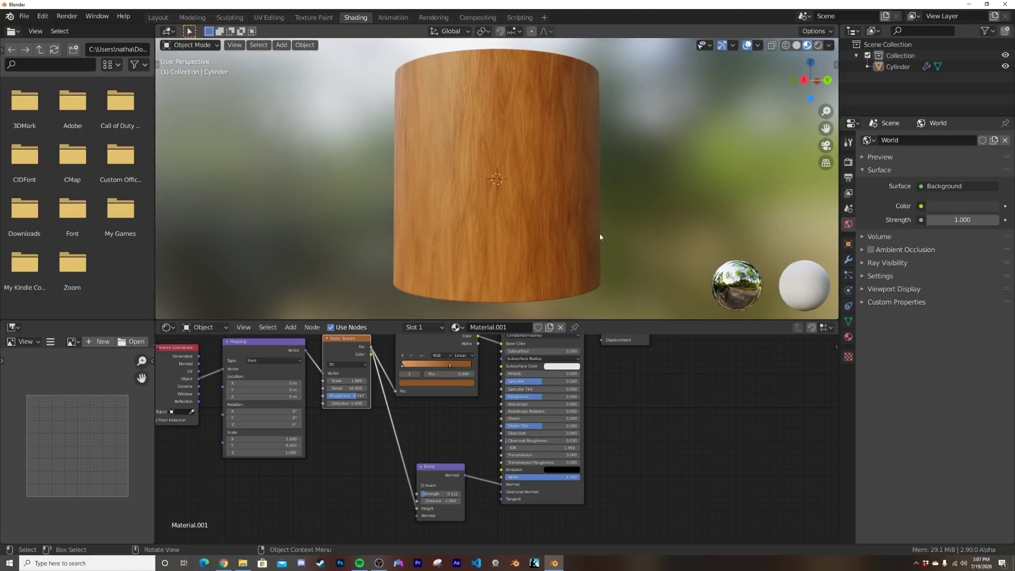
{"action": "scroll", "coordinate": [583, 217], "scroll_direction": "up", "scroll_amount": 2}
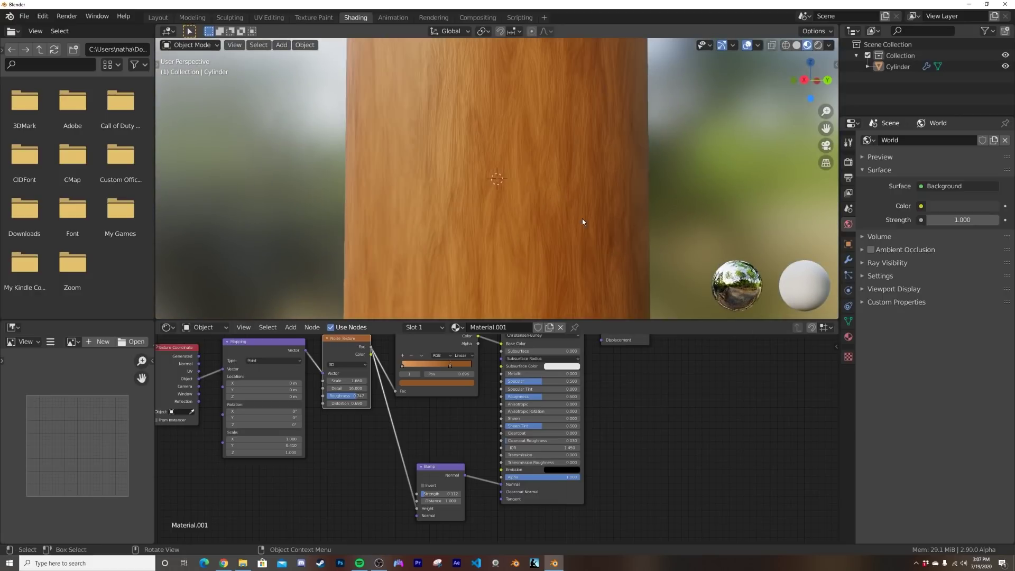
{"action": "scroll", "coordinate": [583, 223], "scroll_direction": "down", "scroll_amount": 1}
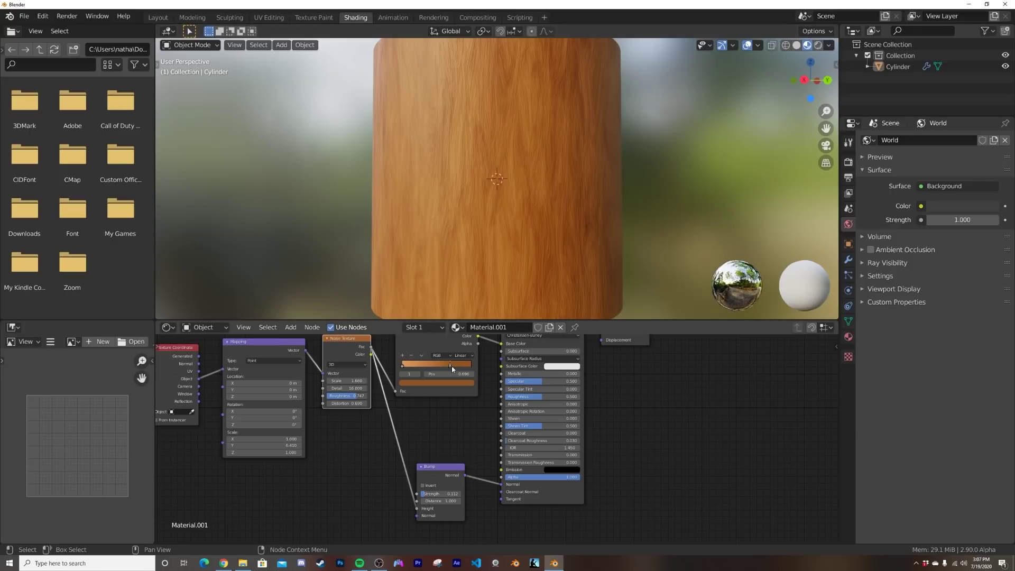
Shift the ColorRamp's dark brown stop slightly toward the light stop and review the cylinder and the node setup.
{"action": "left_click_drag", "start_coordinate": [451, 366], "coordinate": [443, 362]}
{"action": "mouse_move", "coordinate": [550, 174]}
{"action": "middle_mouse_down"}
{"action": "mouse_move", "coordinate": [555, 153]}
{"action": "mouse_move", "coordinate": [560, 165]}
{"action": "middle_mouse_up"}
{"action": "scroll", "coordinate": [537, 183], "scroll_direction": "down", "scroll_amount": 5}
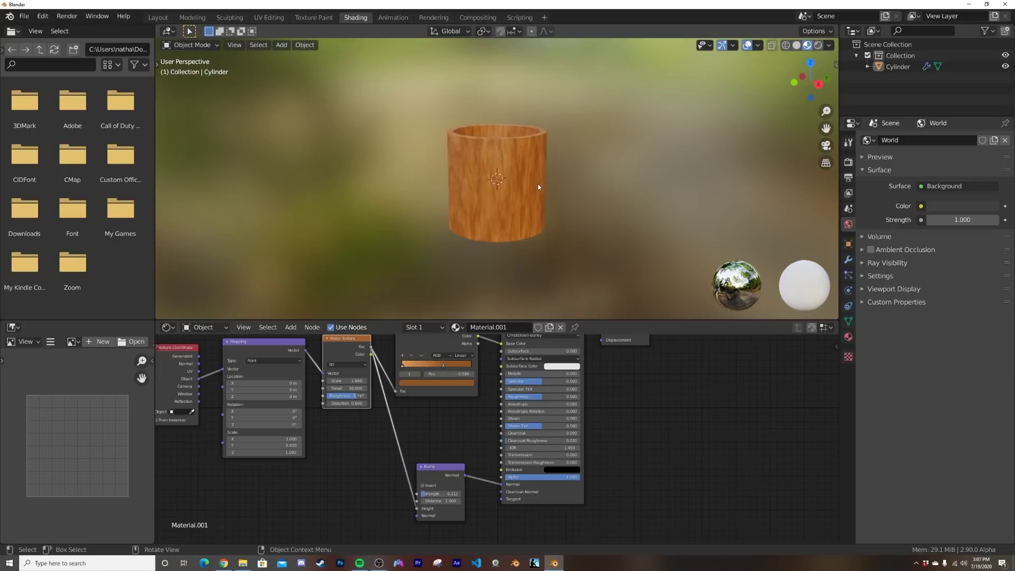
{"action": "scroll", "coordinate": [538, 191], "scroll_direction": "up", "scroll_amount": 3}
{"action": "scroll", "coordinate": [541, 210], "scroll_direction": "down", "scroll_amount": 6}
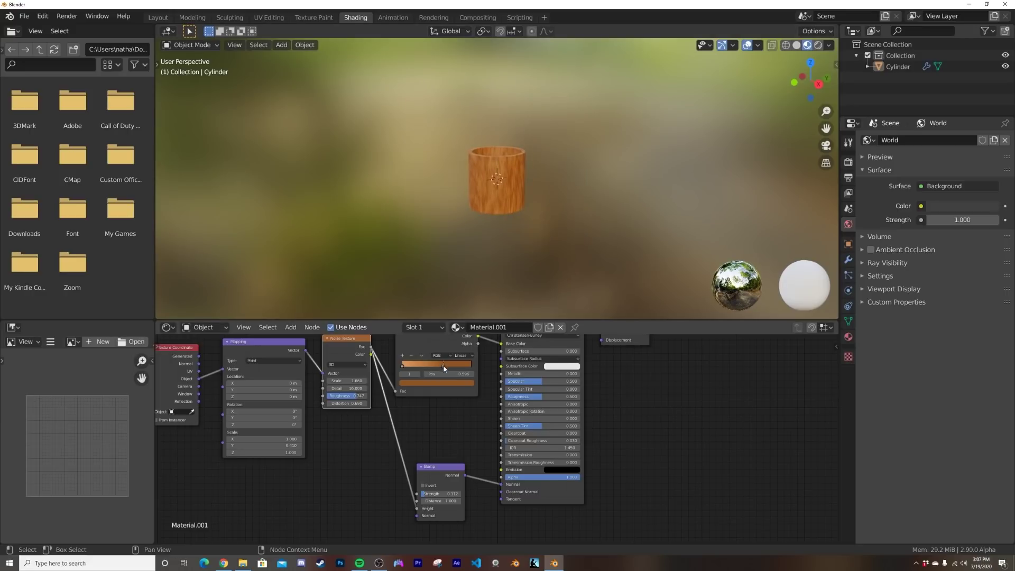
{"action": "key", "text": "Home"}
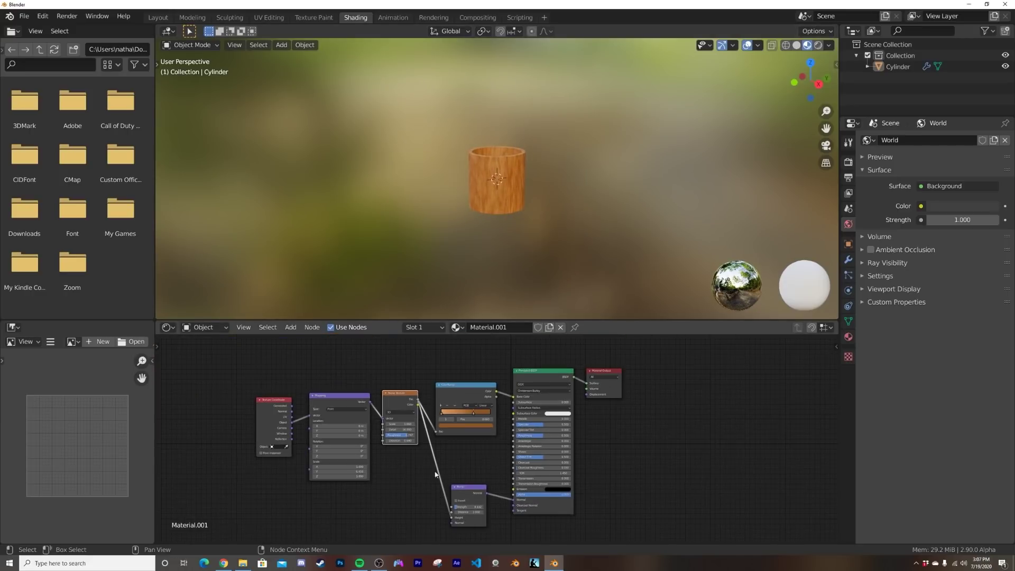
{"action": "scroll", "coordinate": [561, 153], "scroll_direction": "up", "scroll_amount": 7}
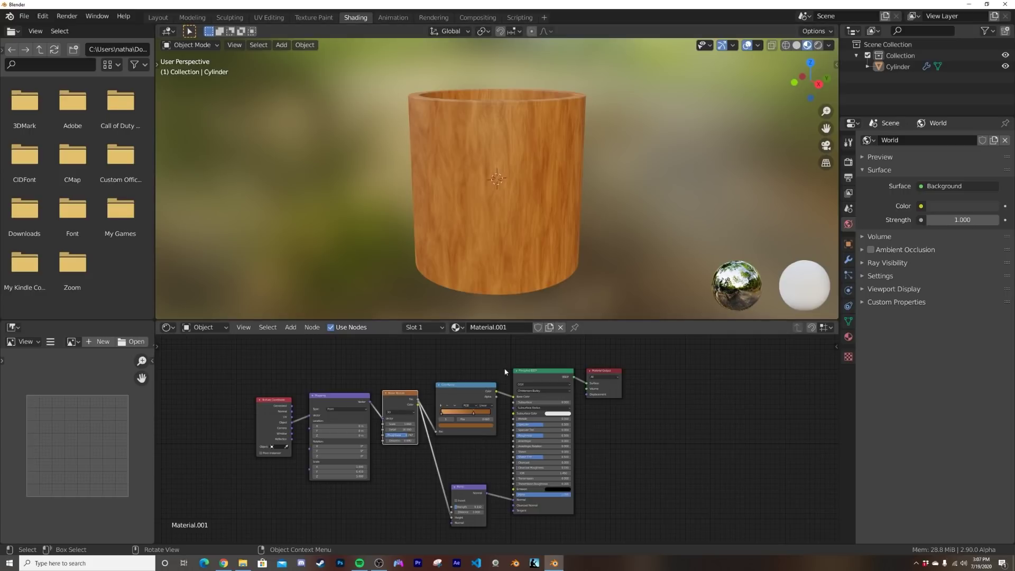
{"action": "scroll", "coordinate": [344, 450], "scroll_direction": "up", "scroll_amount": 3}
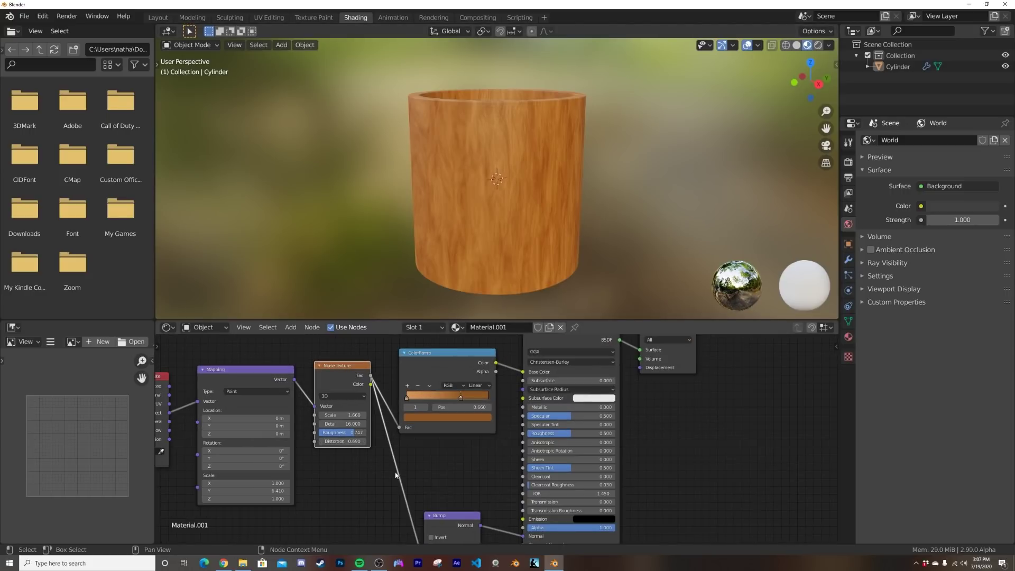